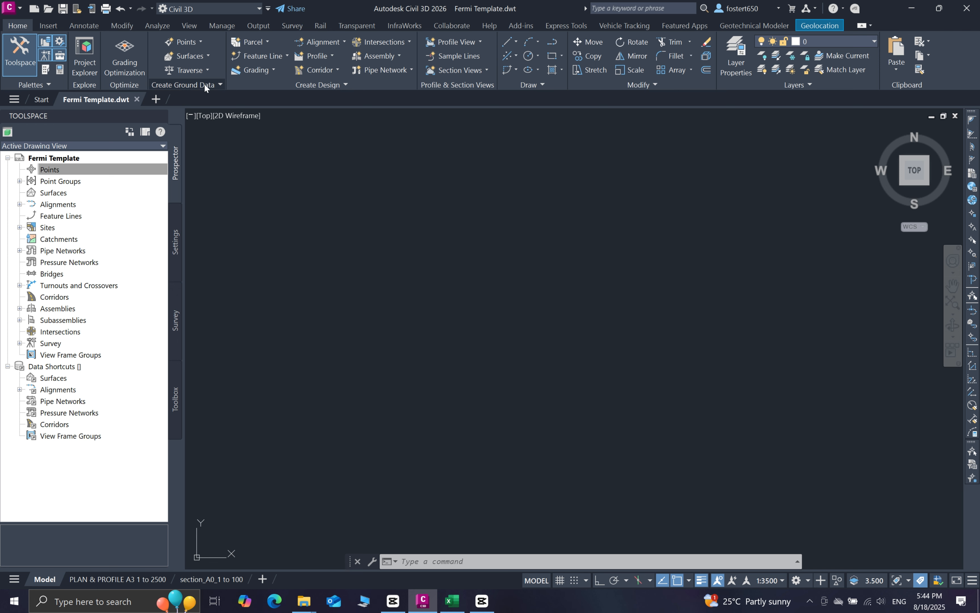
# Open the Point Creation Tools from the Home ribbon's Points menu, then close them
pyautogui.click(201, 43)
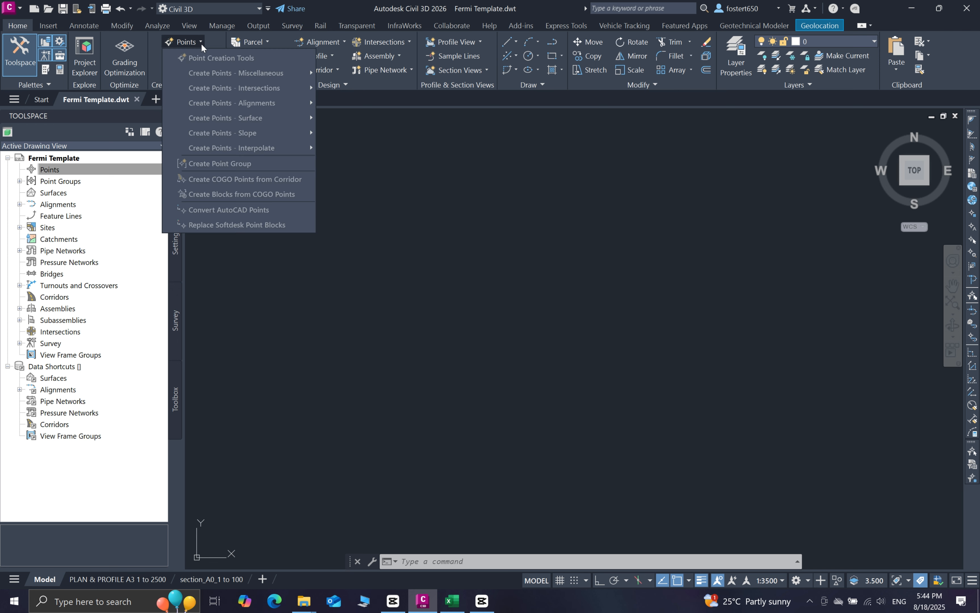
pyautogui.click(232, 57)
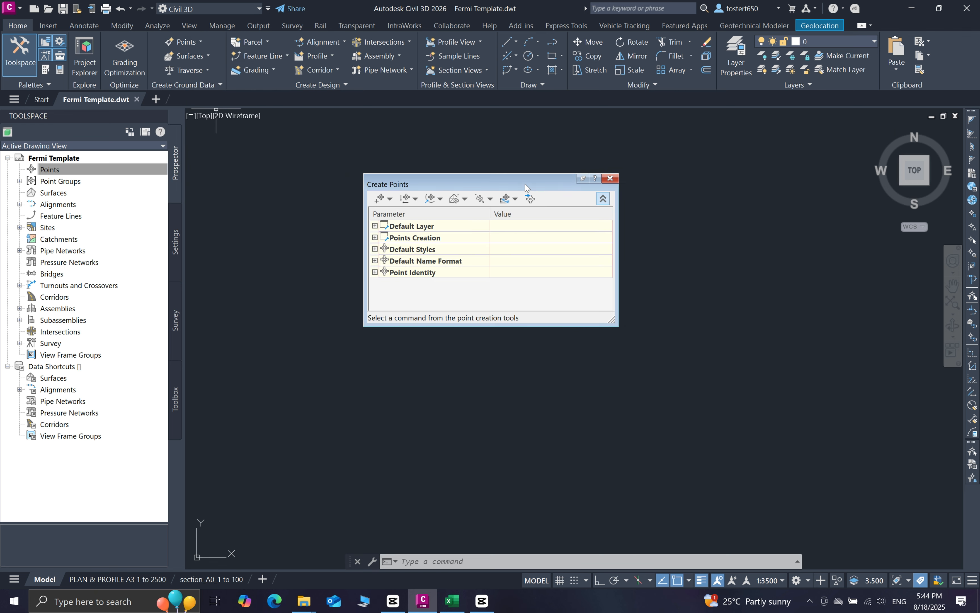
pyautogui.click(610, 179)
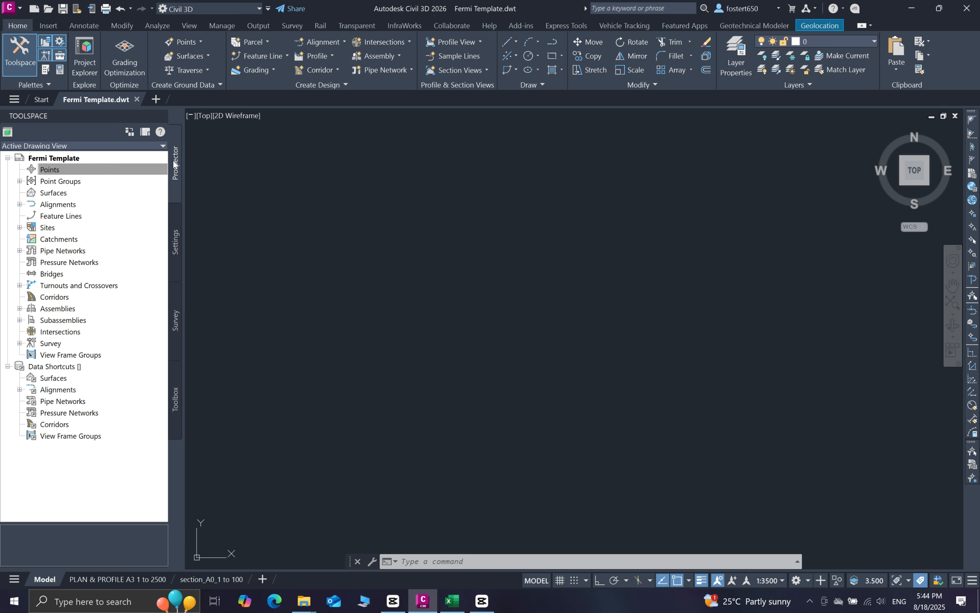
# Reopen the Create Points tools from the Prospector Points collection's Create option
pyautogui.click(56, 170)
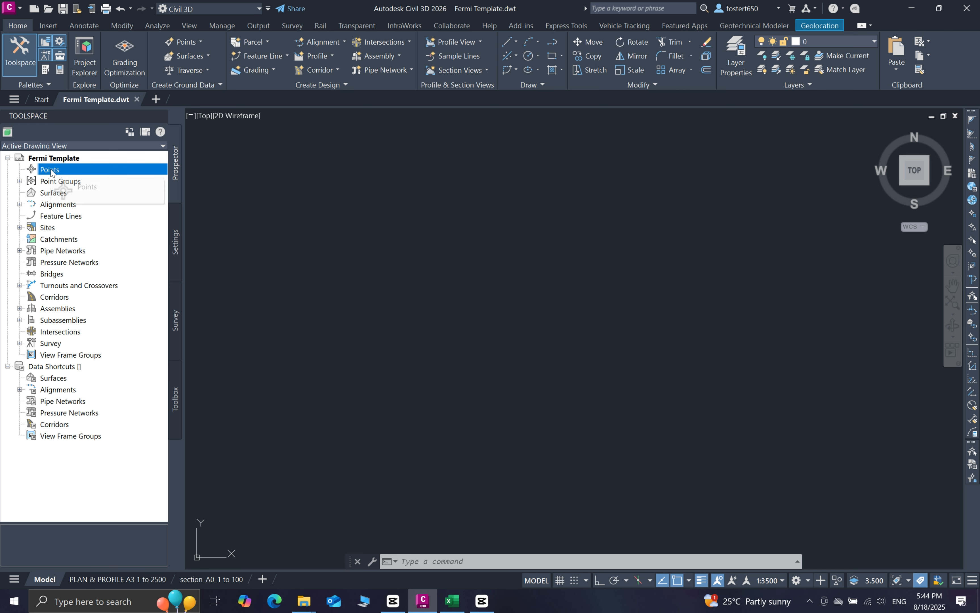
pyautogui.rightClick(50, 171)
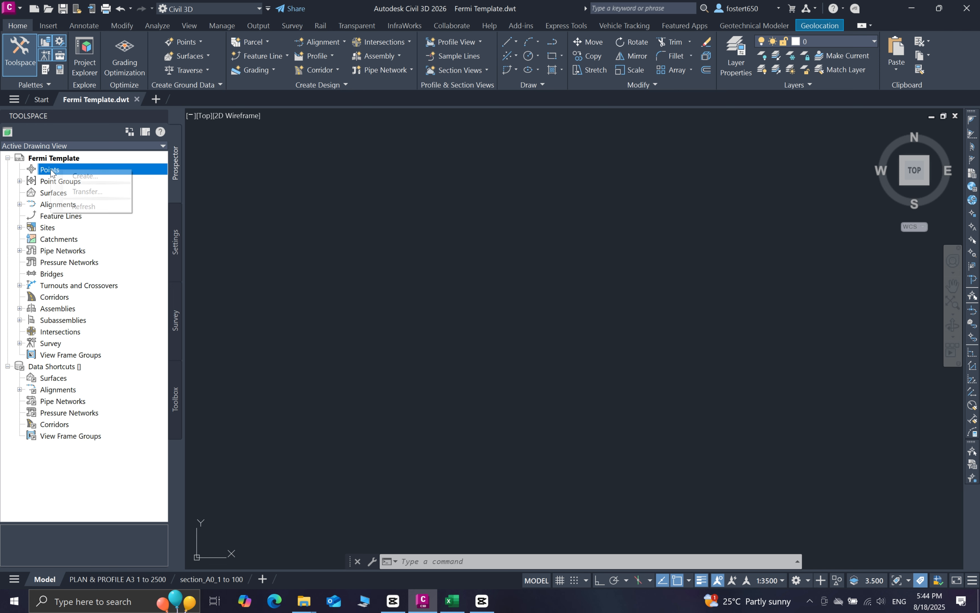
pyautogui.click(92, 177)
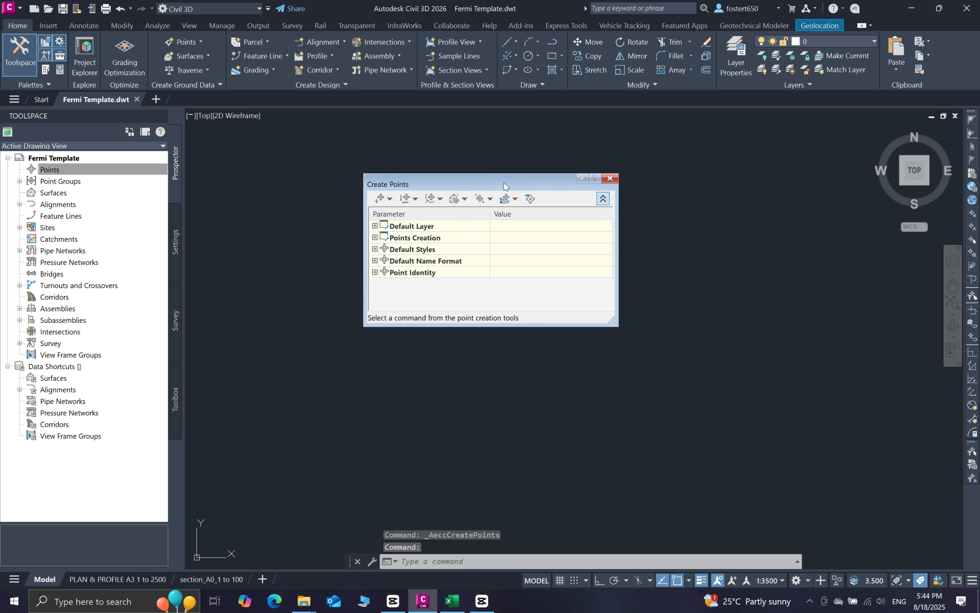
pyautogui.moveTo(503, 184); pyautogui.dragTo(501, 230)
pyautogui.click(493, 203)
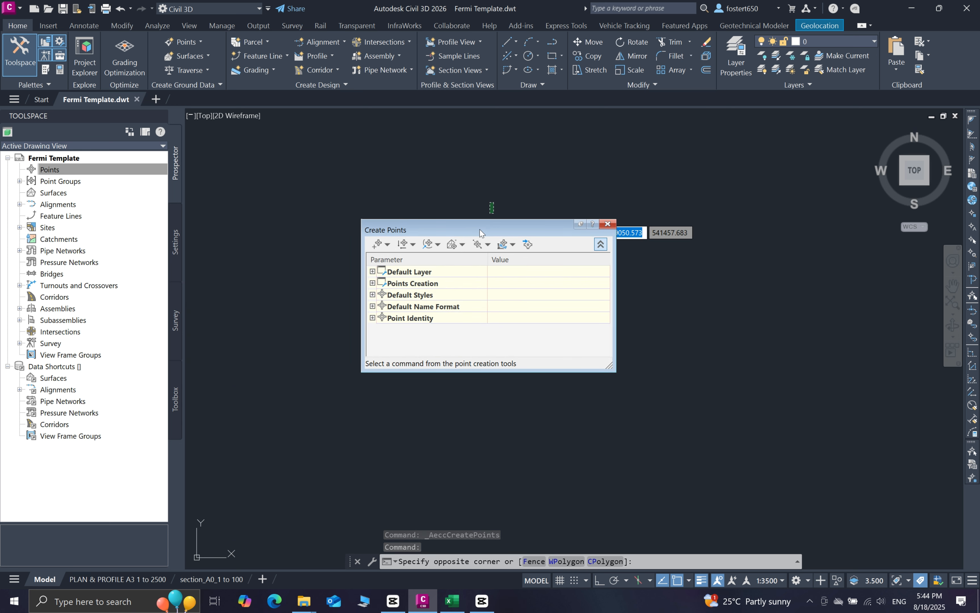
pyautogui.click(484, 198)
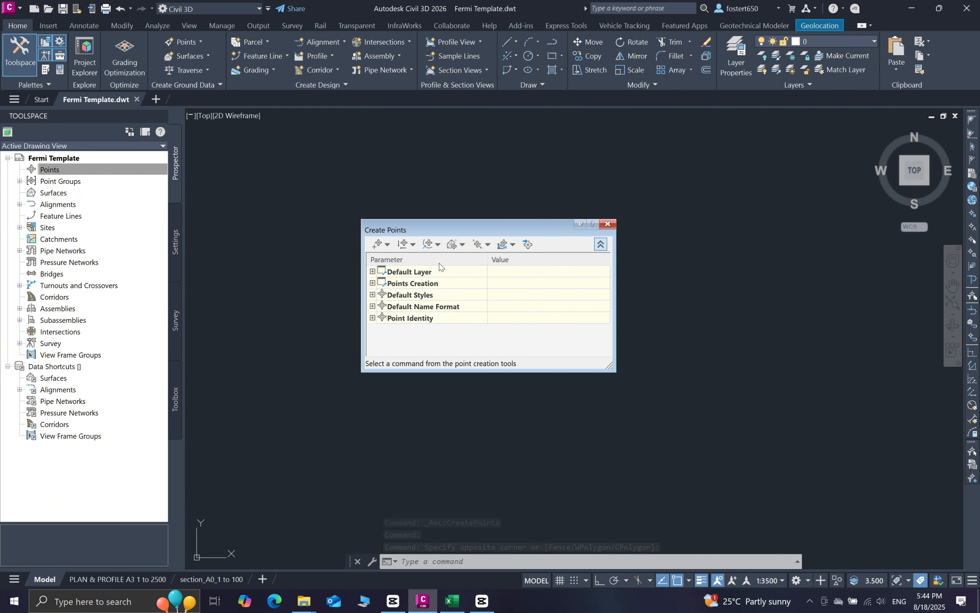
# Load TNET_Bathy_data_30_08_23.csv into Import Points and bring up the csv in Excel
pyautogui.click(526, 245)
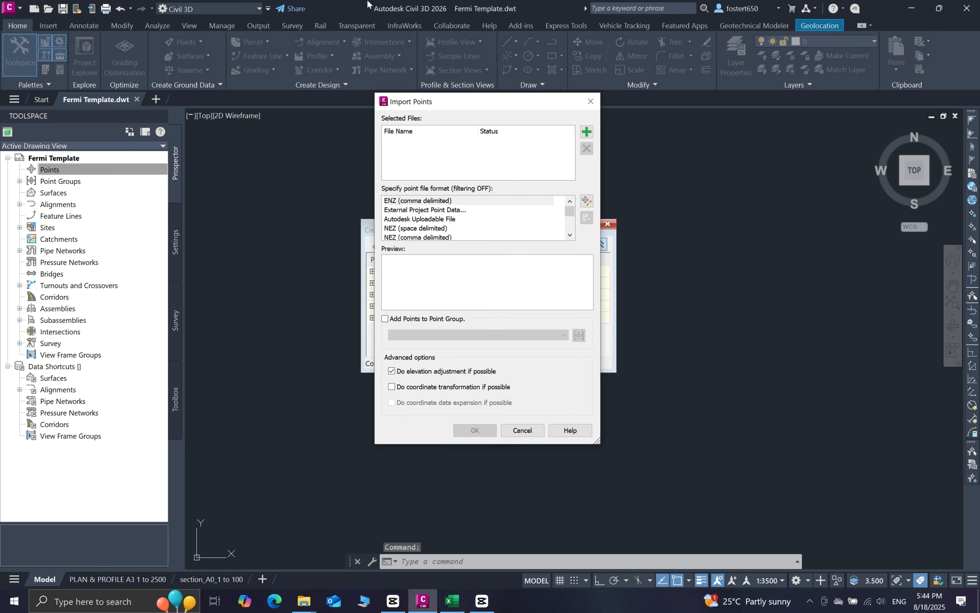
pyautogui.moveTo(478, 106)
pyautogui.mouseDown()
pyautogui.moveTo(464, 162)
pyautogui.moveTo(479, 95)
pyautogui.mouseUp()
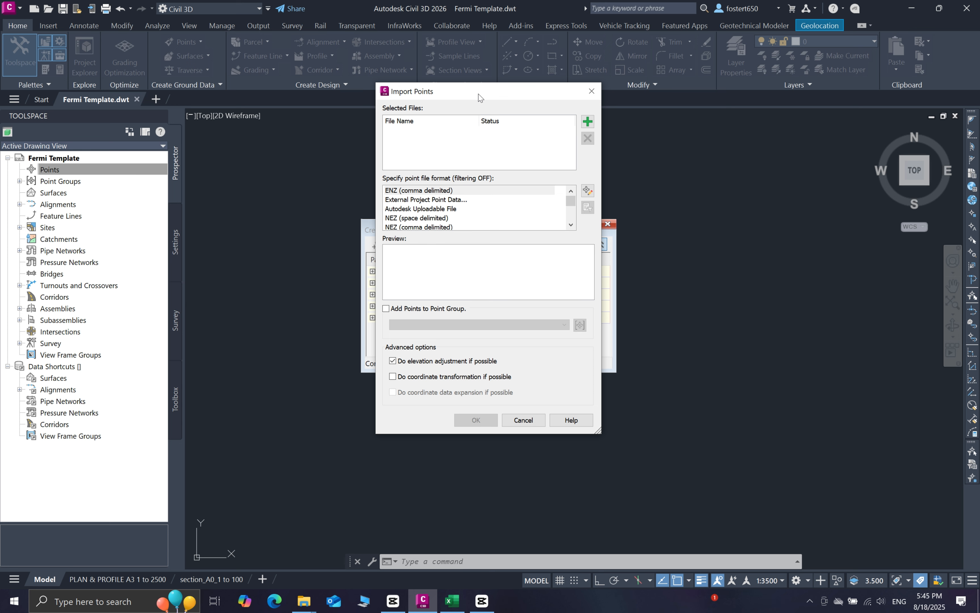
pyautogui.moveTo(480, 97); pyautogui.dragTo(475, 109)
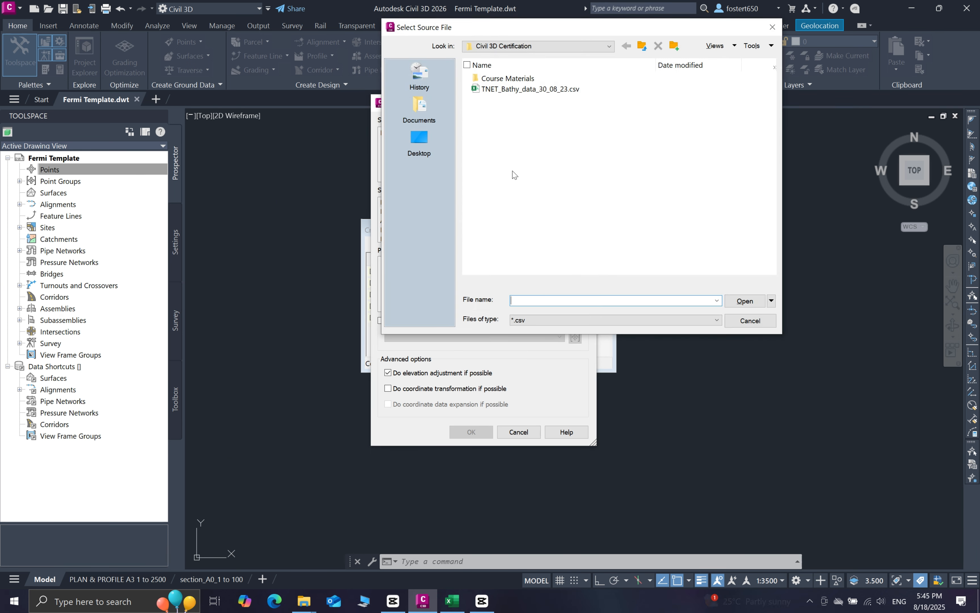
pyautogui.click(546, 89)
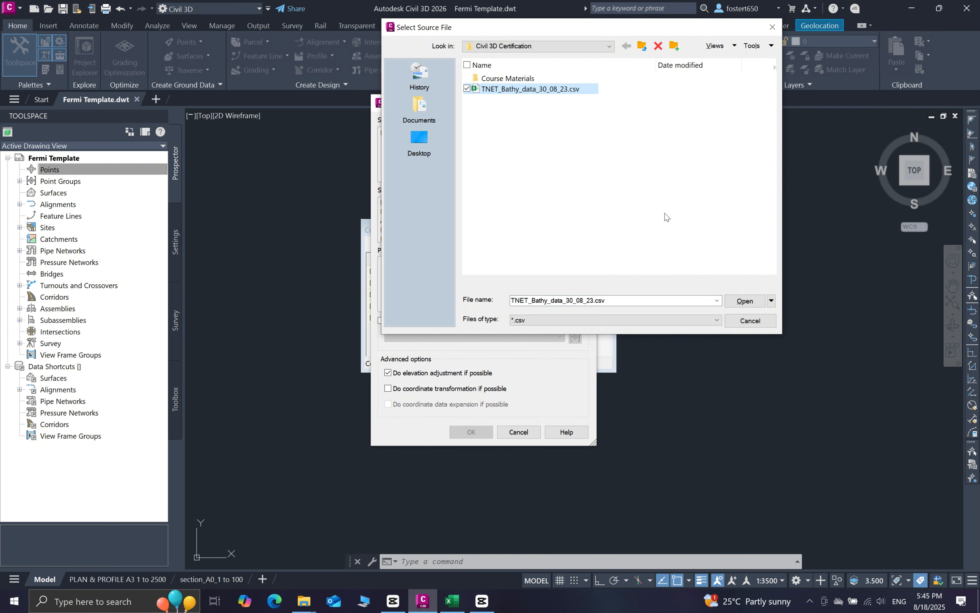
pyautogui.click(744, 301)
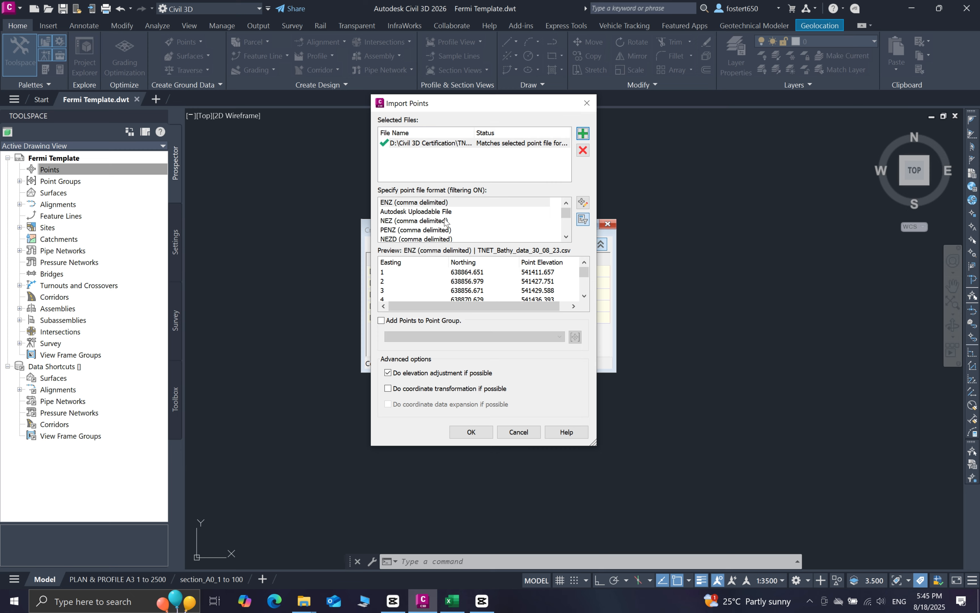
pyautogui.click(451, 601)
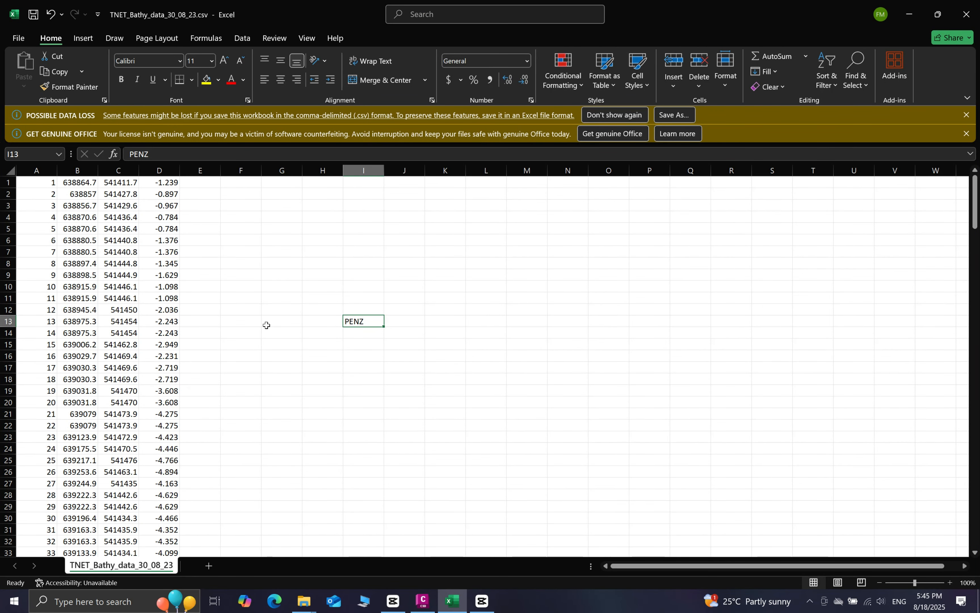
# Check the point number, easting, northing and elevation columns A–D in Excel, then minimize it
pyautogui.click(405, 286)
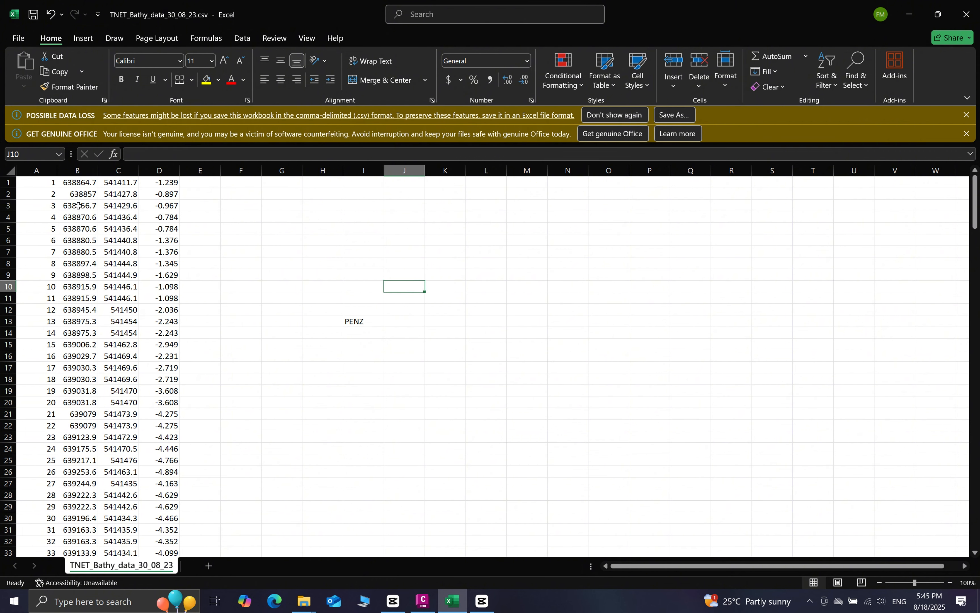
pyautogui.click(36, 170)
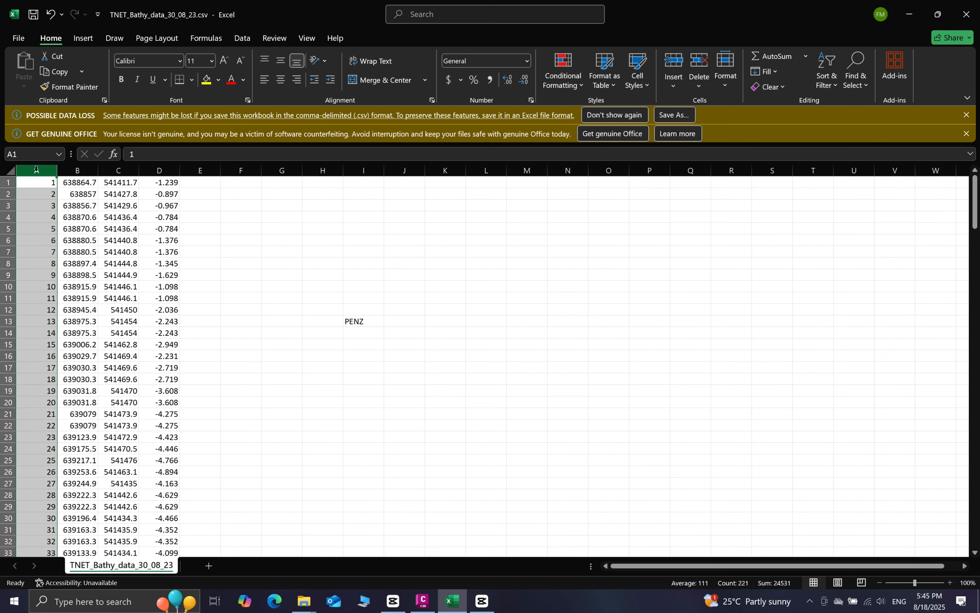
pyautogui.click(78, 169)
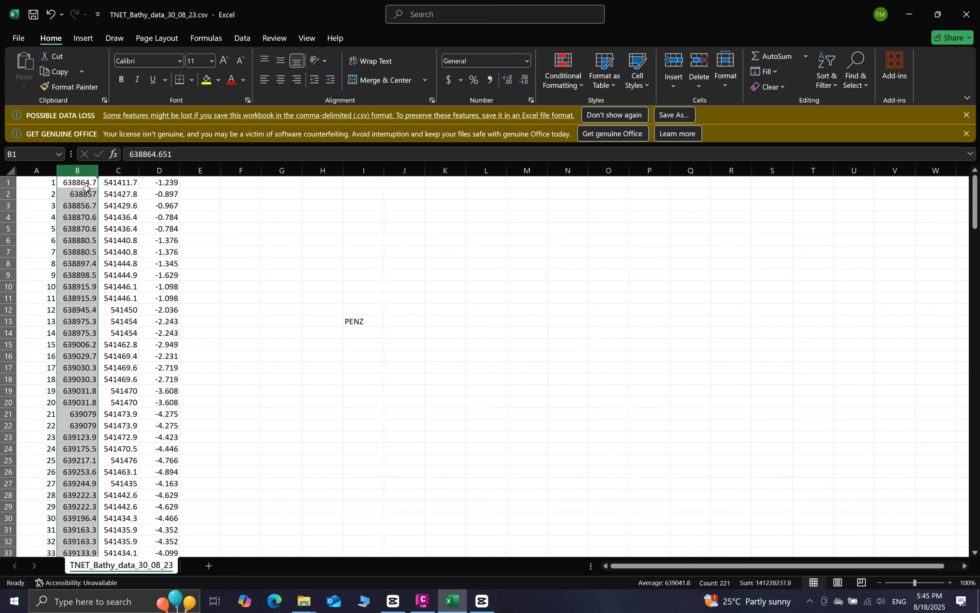
pyautogui.click(115, 169)
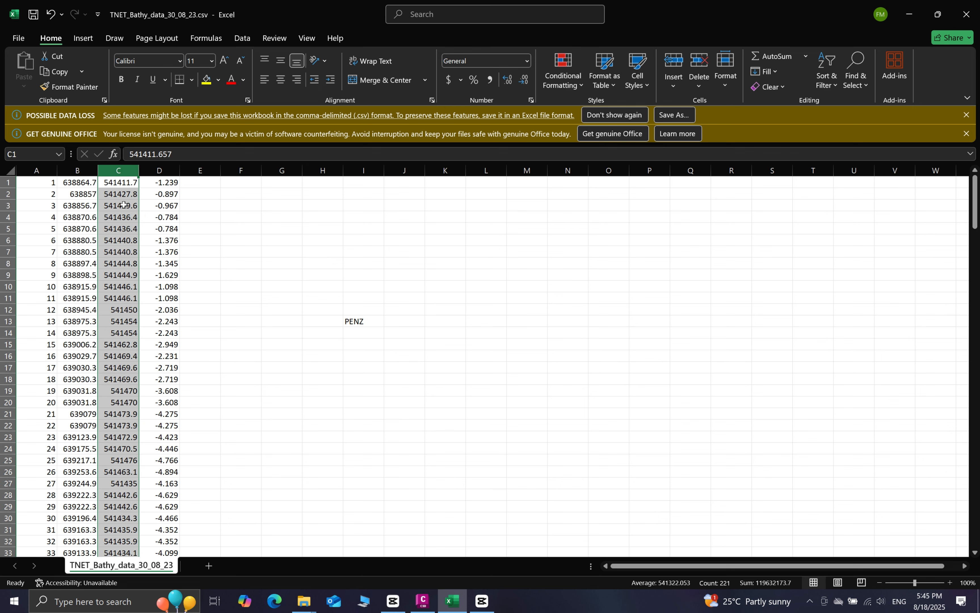
pyautogui.click(156, 172)
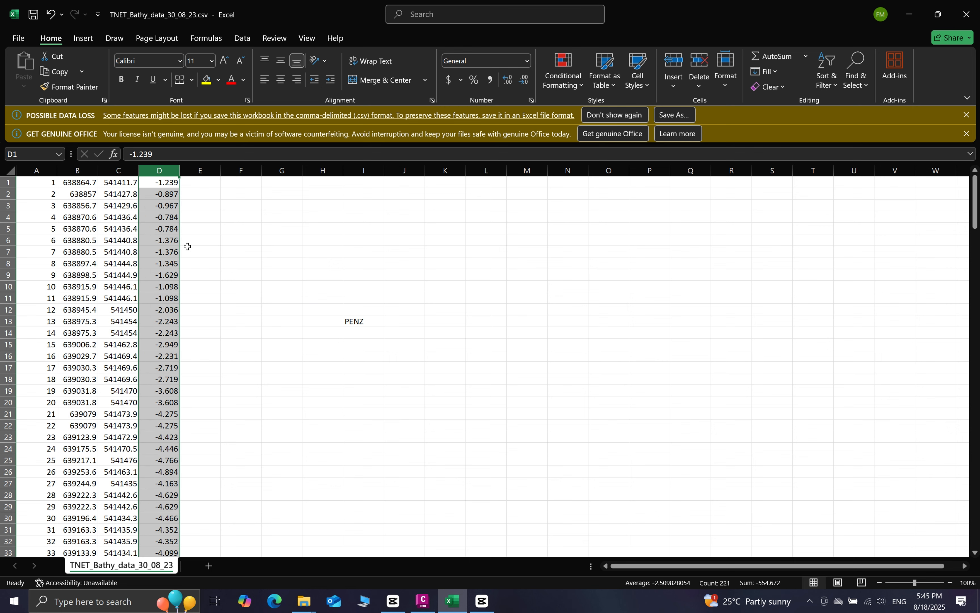
pyautogui.click(366, 322)
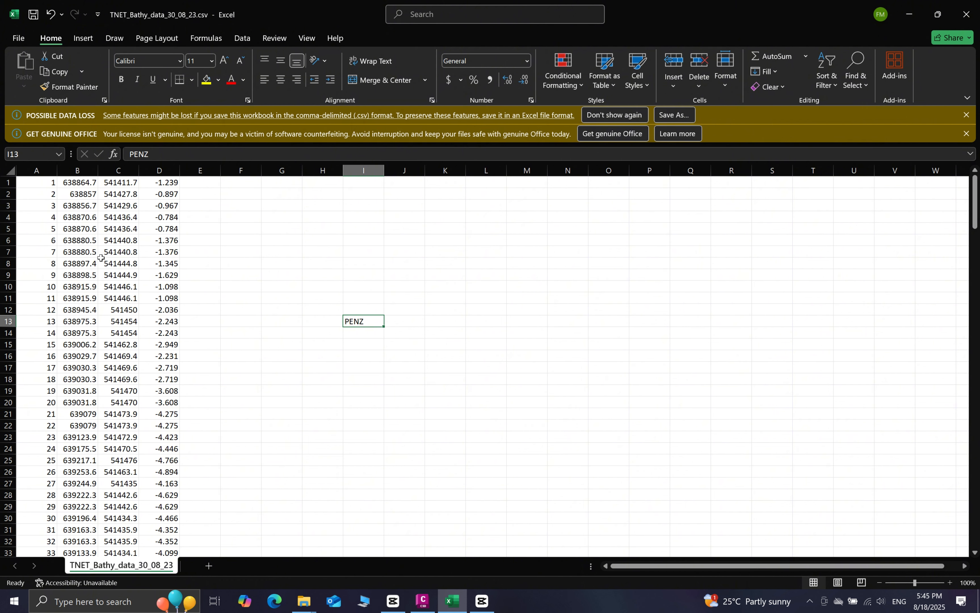
pyautogui.click(908, 14)
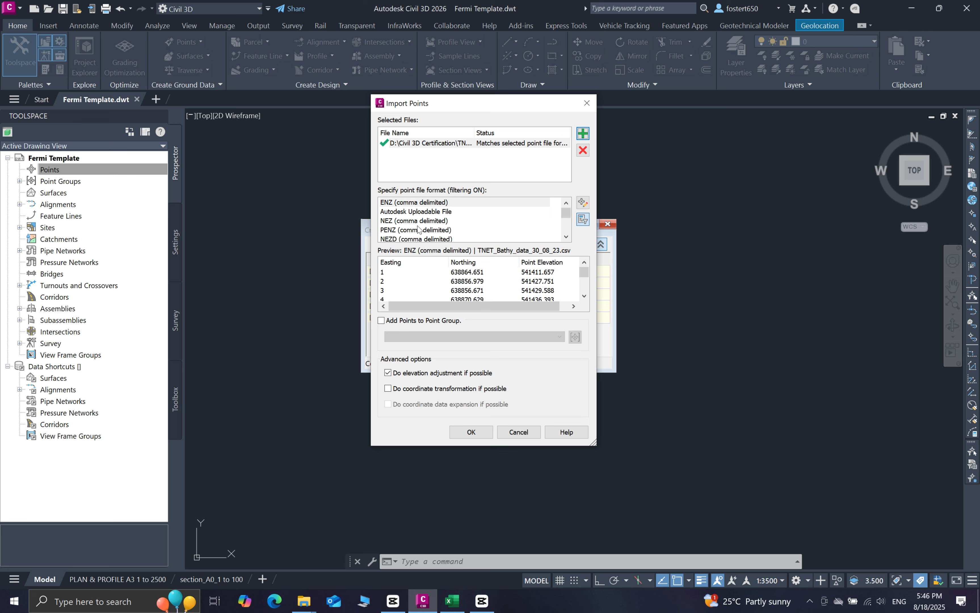
# Set the import format to PENZ (comma delimited) and enable adding points to a point group
pyautogui.click(409, 231)
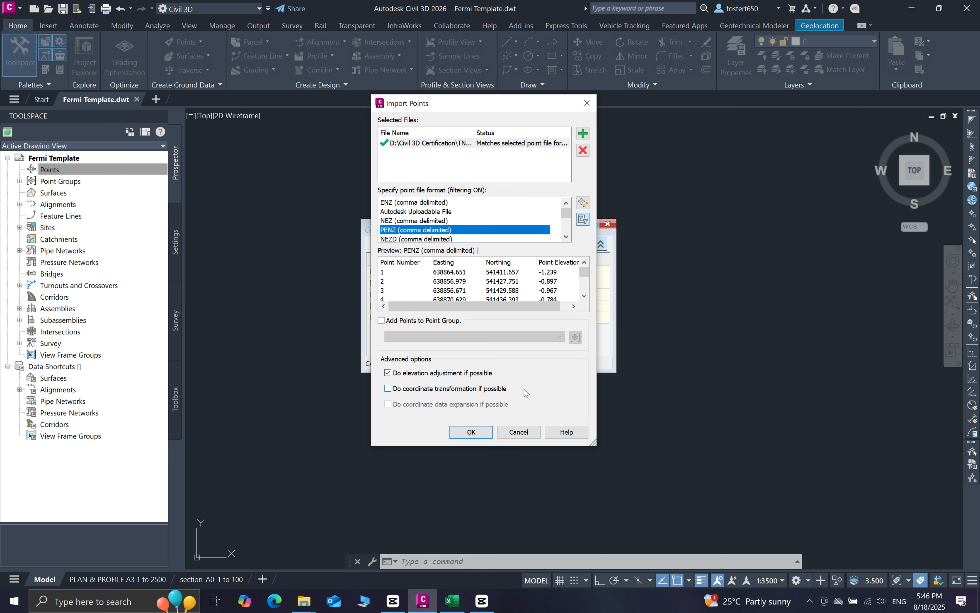
pyautogui.click(448, 320)
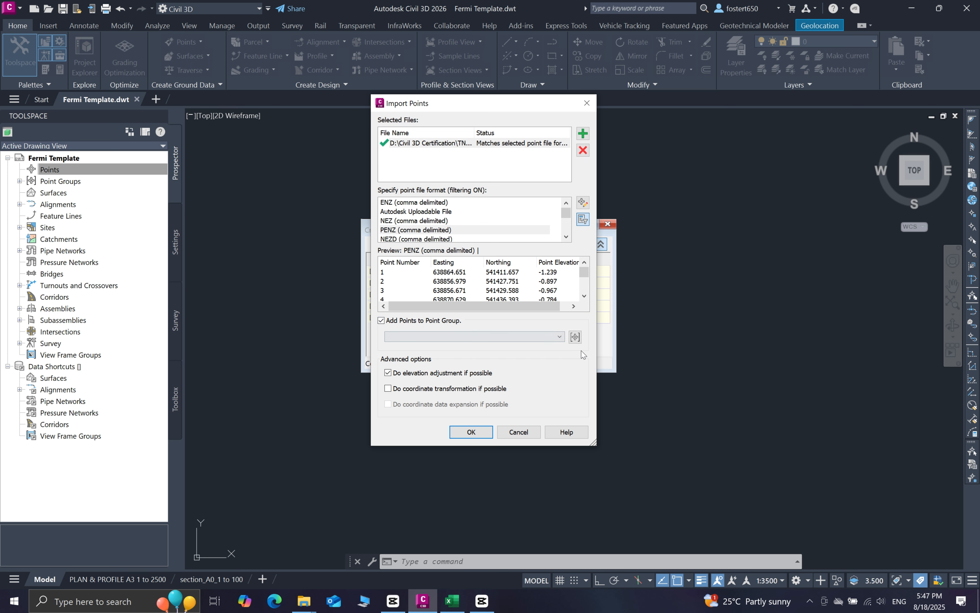
# Create the 'Existing Survey' point group and run the survey point import into it
pyautogui.click(575, 336)
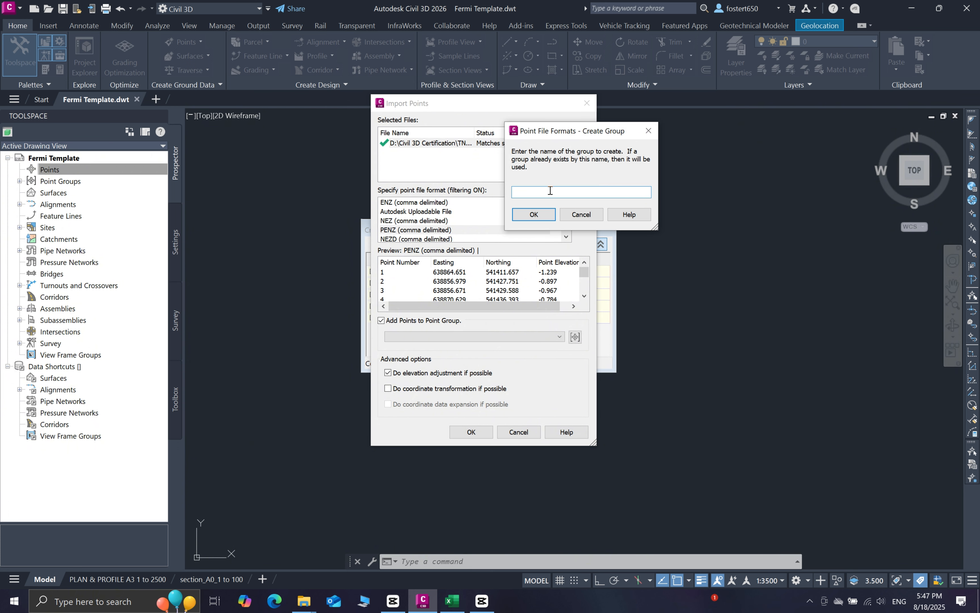
pyautogui.write('sURVEY')
pyautogui.press('BackSpace')
pyautogui.press('BackSpace')
pyautogui.press('BackSpace')
pyautogui.press('BackSpace')
pyautogui.press('BackSpace')
pyautogui.press('BackSpace')
pyautogui.write('Survey')
pyautogui.press('BackSpace')
pyautogui.press('BackSpace')
pyautogui.press('BackSpace')
pyautogui.press('BackSpace')
pyautogui.press('BackSpace')
pyautogui.write('Existi')
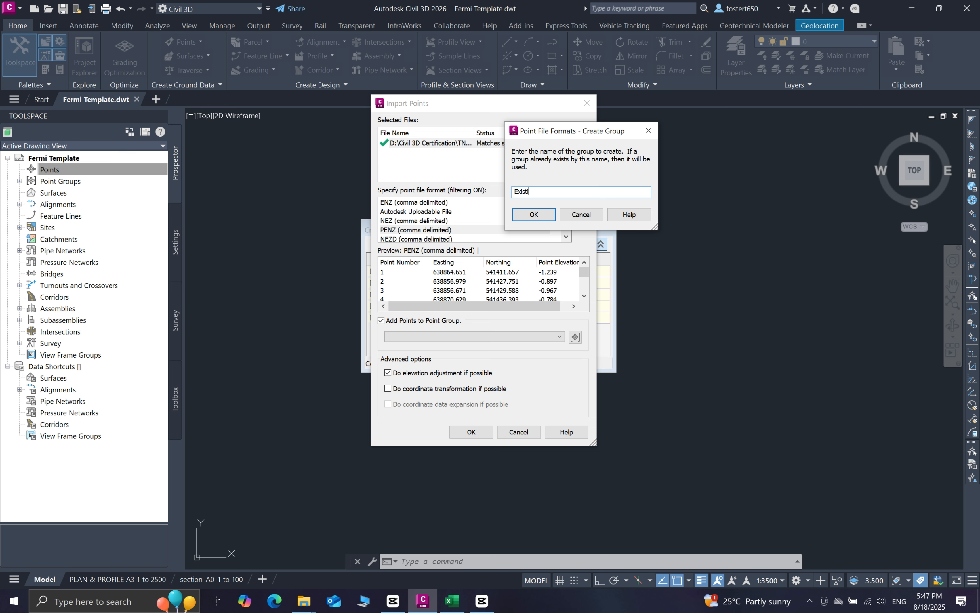
pyautogui.write('ng Survey')
pyautogui.click(534, 214)
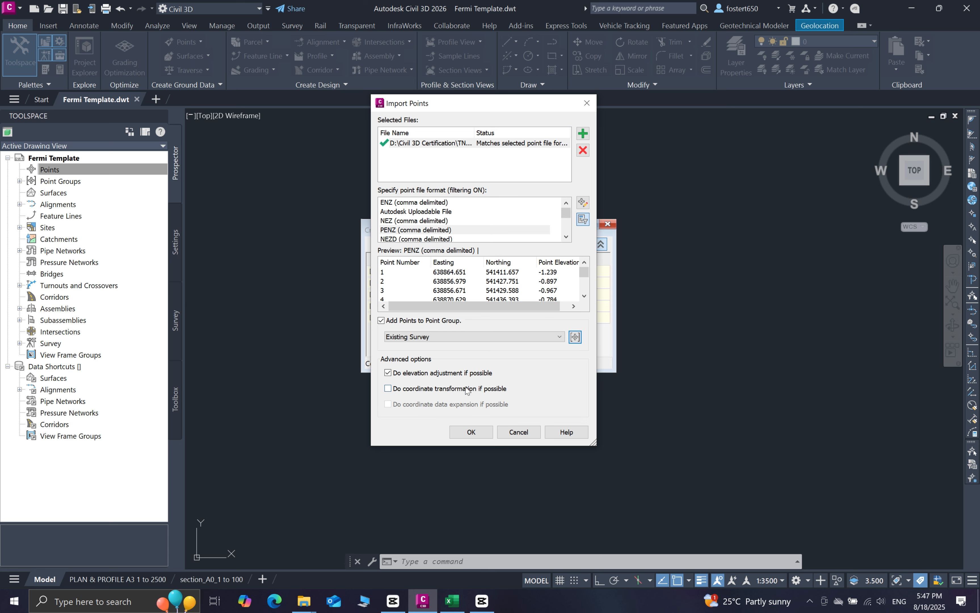
pyautogui.click(472, 432)
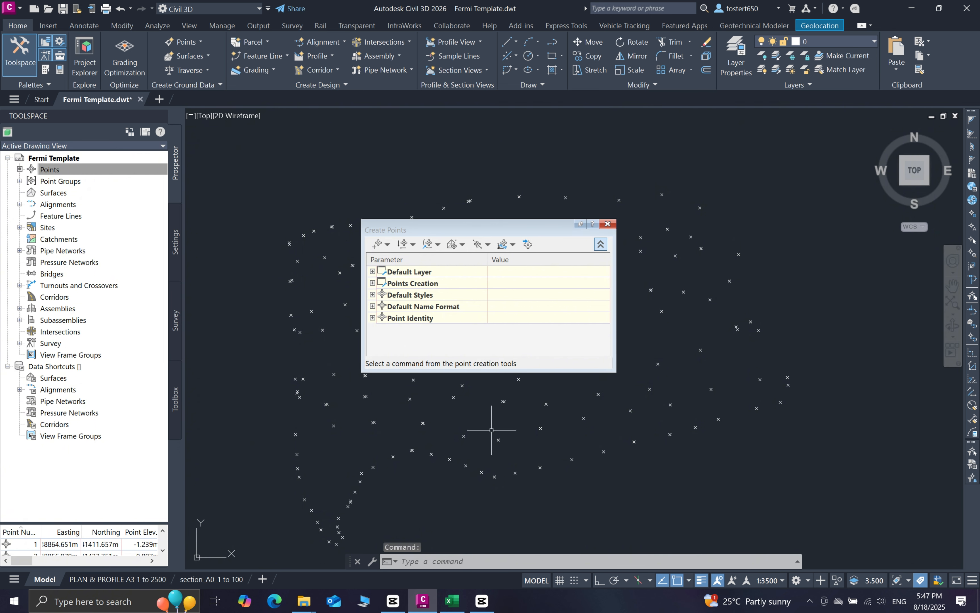
# Close Create Points and select the Existing Survey group under Prospector's Point Groups
pyautogui.click(606, 224)
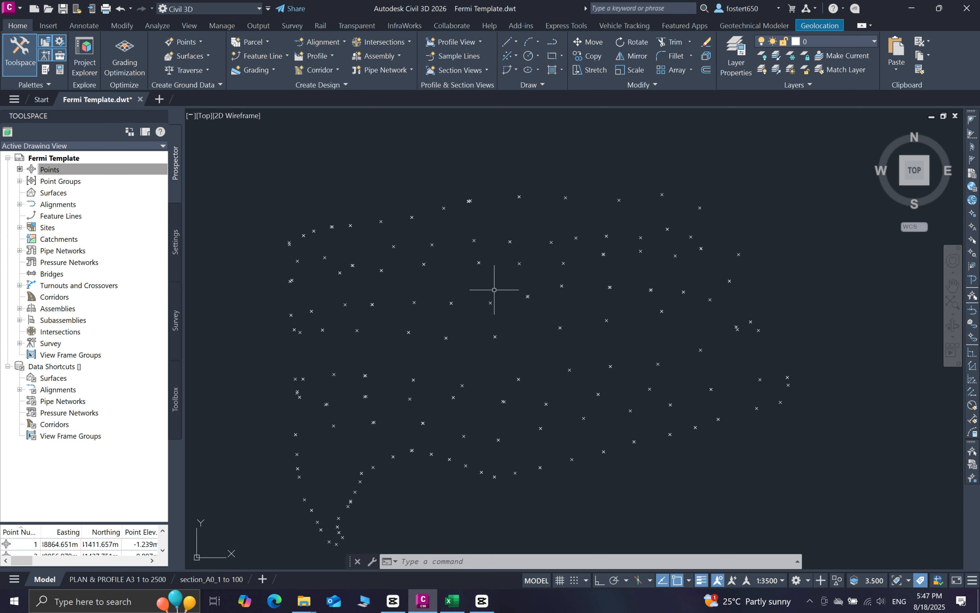
pyautogui.click(20, 181)
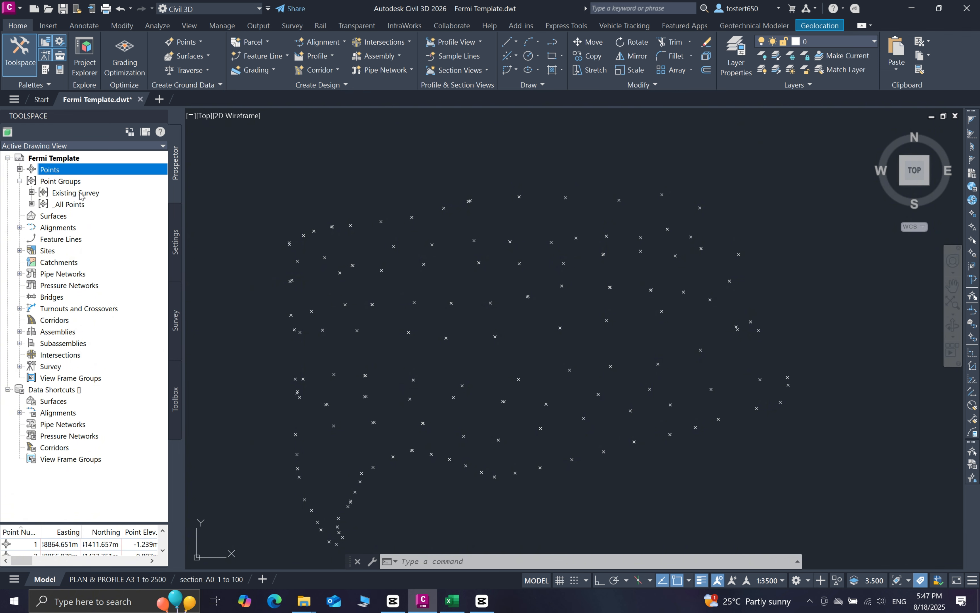
pyautogui.click(95, 193)
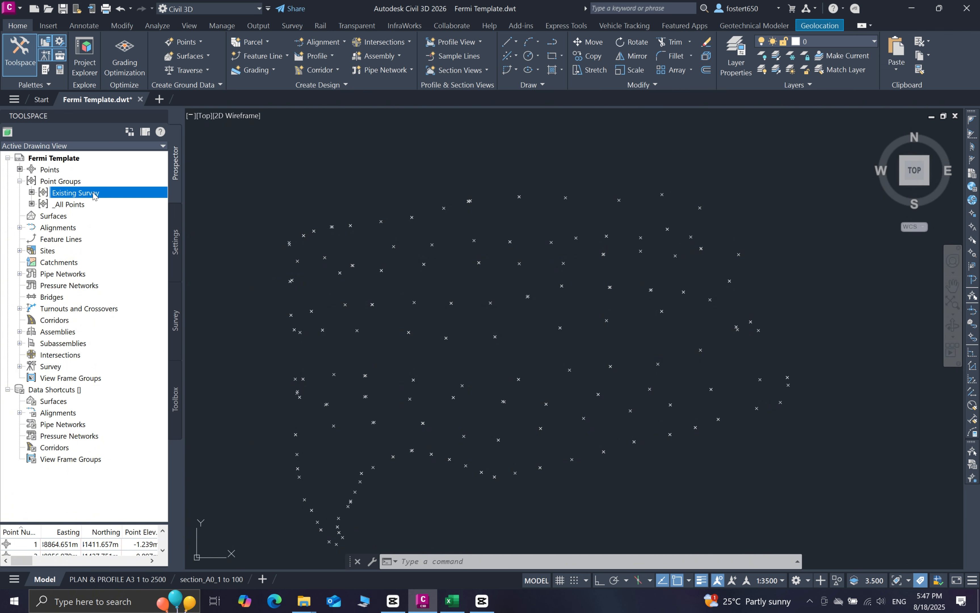
pyautogui.moveTo(94, 194)
pyautogui.rightClick(73, 195)
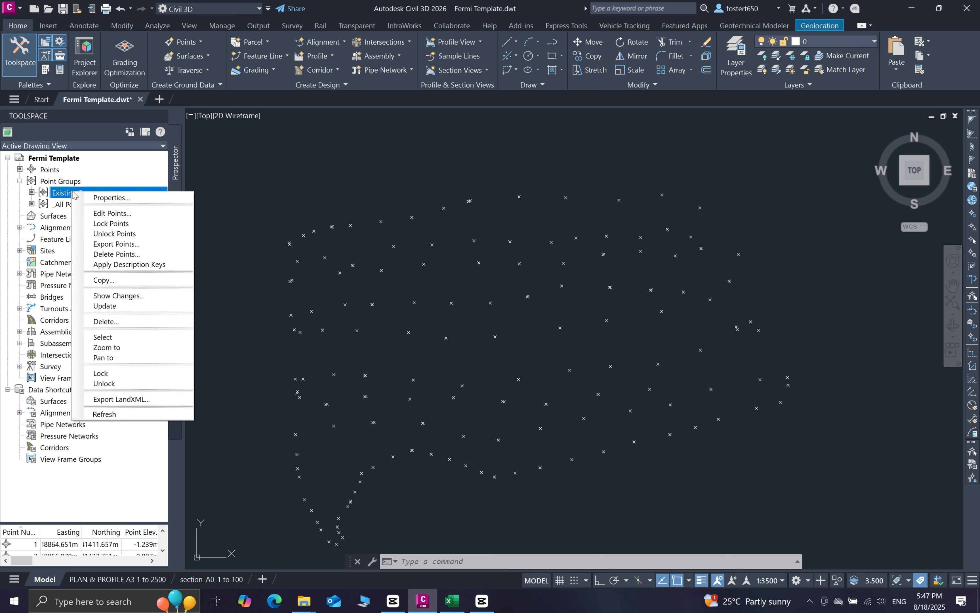
pyautogui.click(118, 337)
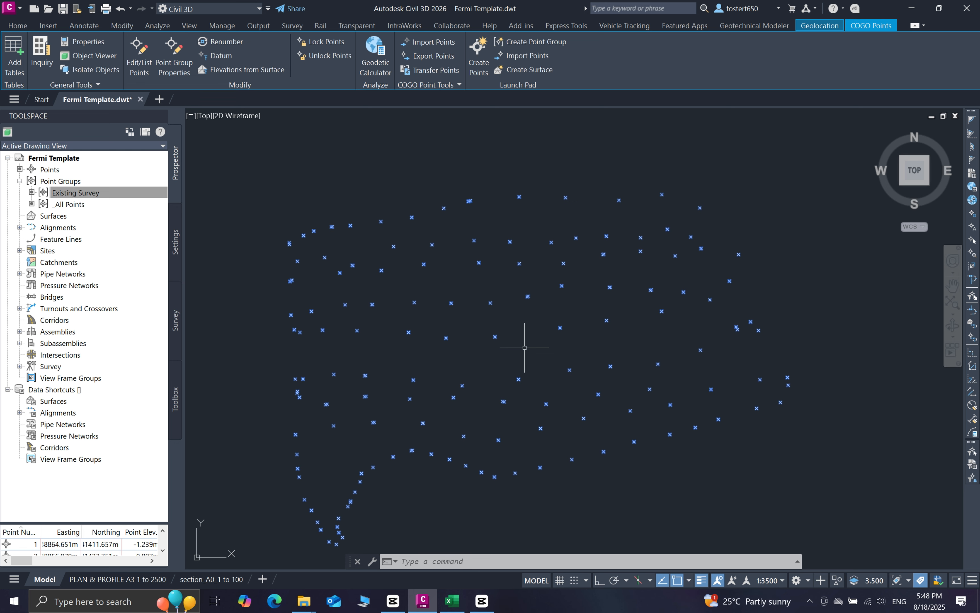
pyautogui.press('Escape')
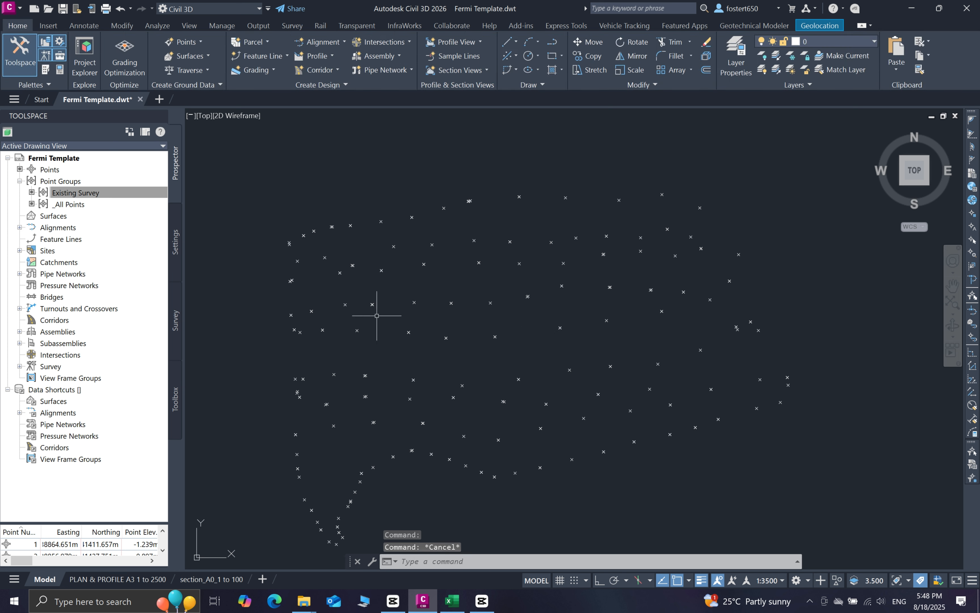
pyautogui.scroll(3, 429, 315)
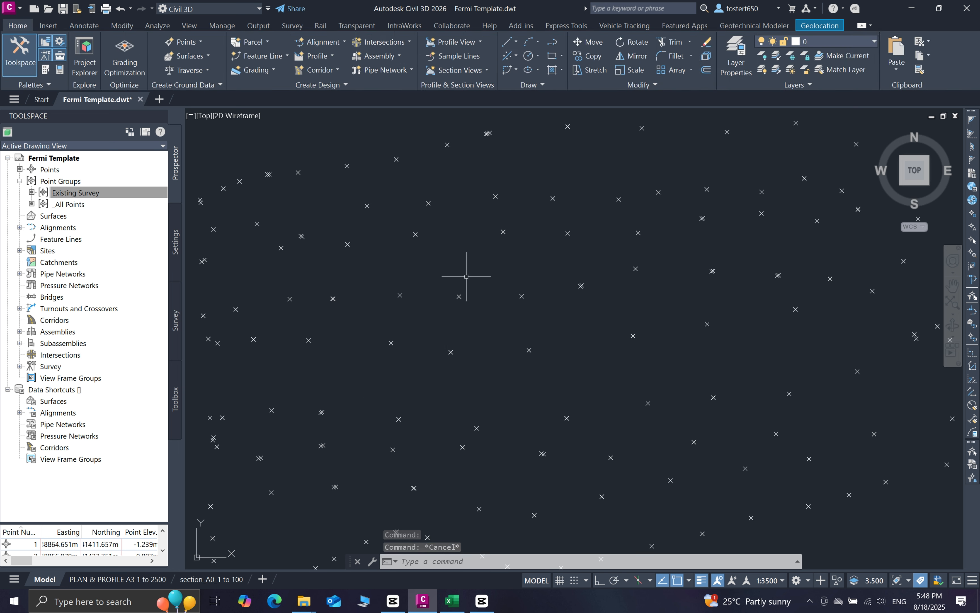
# Set the Existing Survey point group's point label style to Point Elevation and apply it
pyautogui.click(75, 193)
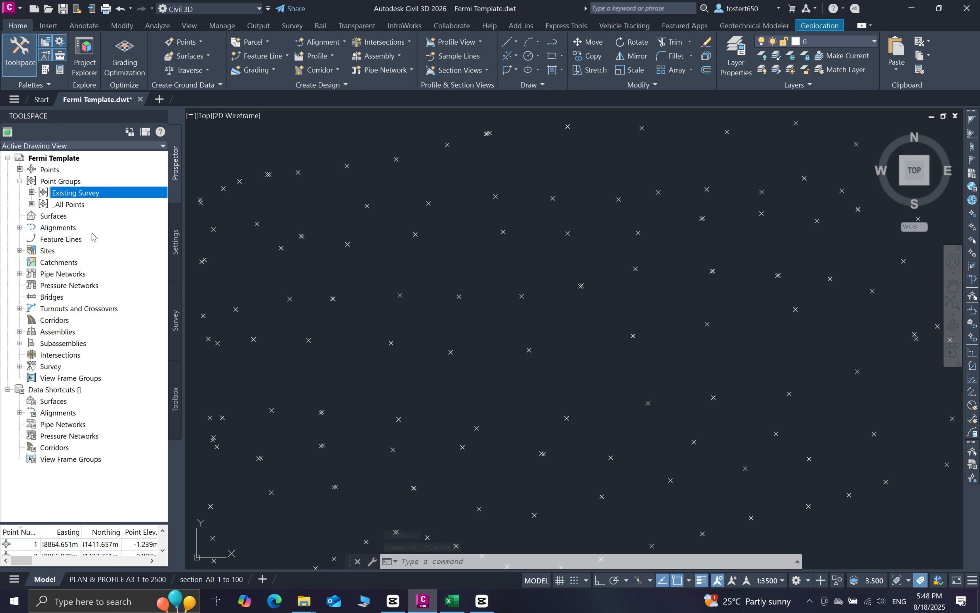
pyautogui.rightClick(82, 191)
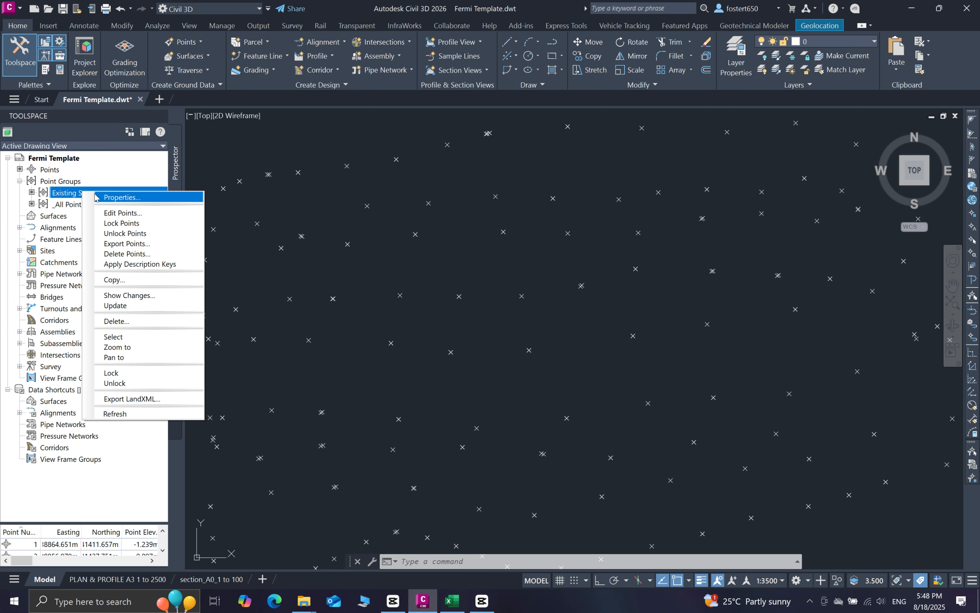
pyautogui.click(125, 198)
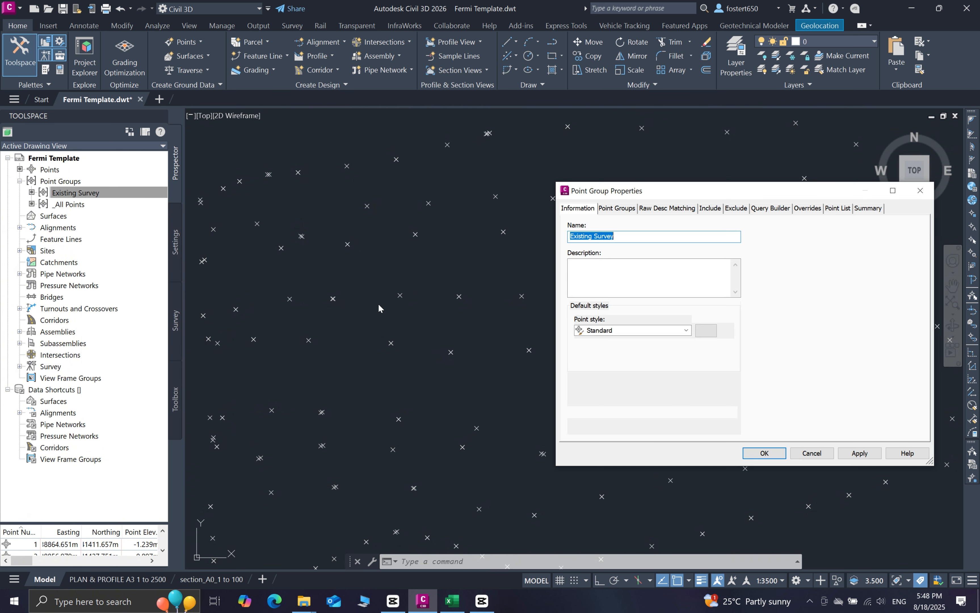
pyautogui.moveTo(643, 197); pyautogui.dragTo(569, 131)
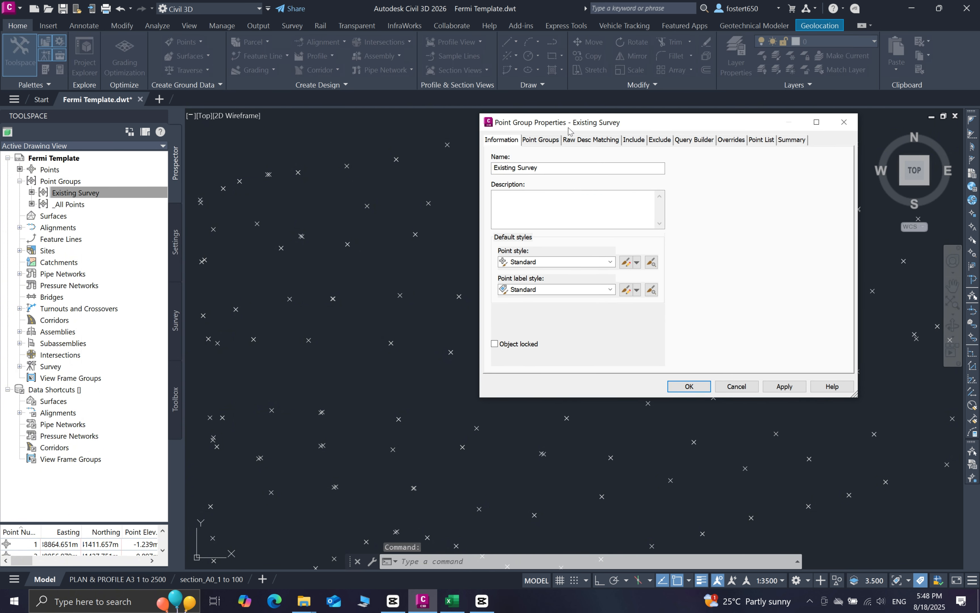
pyautogui.click(610, 289)
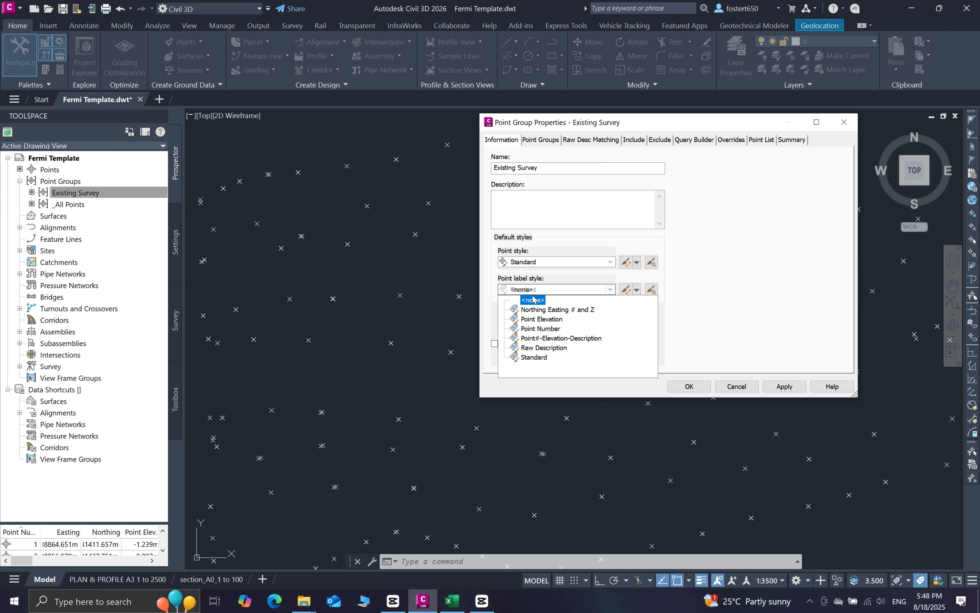
pyautogui.click(541, 318)
pyautogui.click(772, 382)
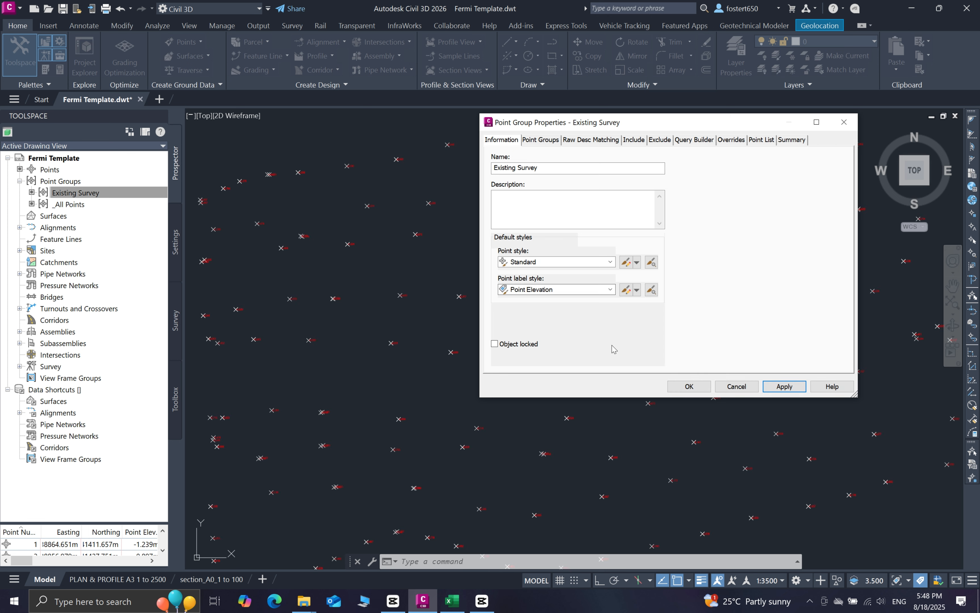
pyautogui.click(689, 386)
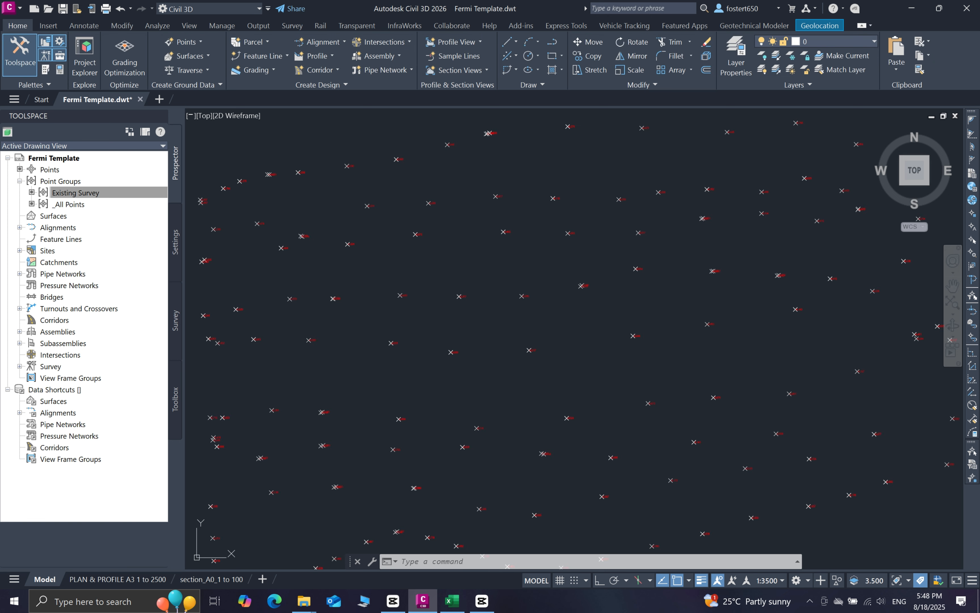
pyautogui.scroll(5, 430, 233)
pyautogui.scroll(2, 442, 232)
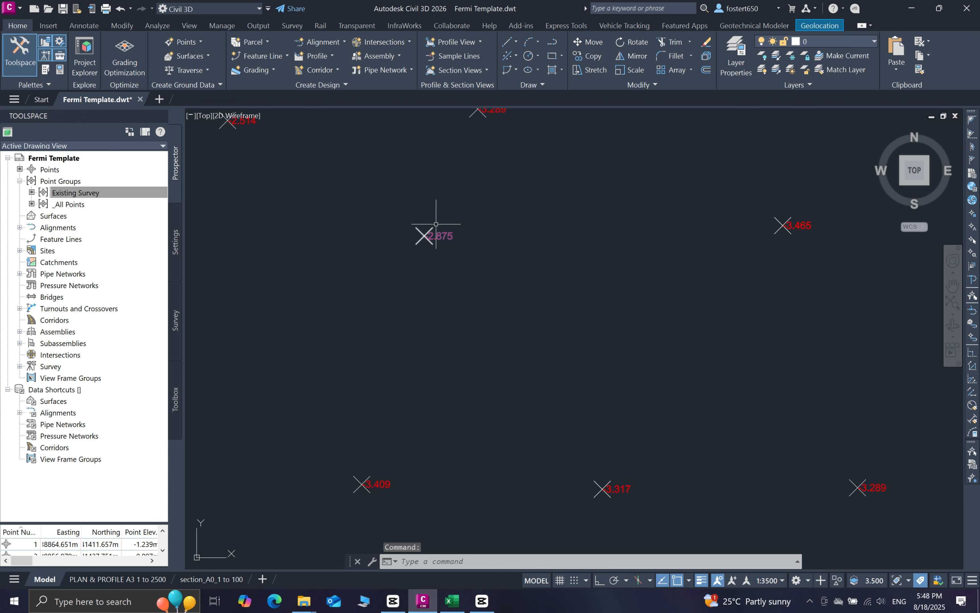
pyautogui.scroll(-2, 444, 255)
pyautogui.scroll(5, 661, 247)
pyautogui.scroll(-6, 572, 239)
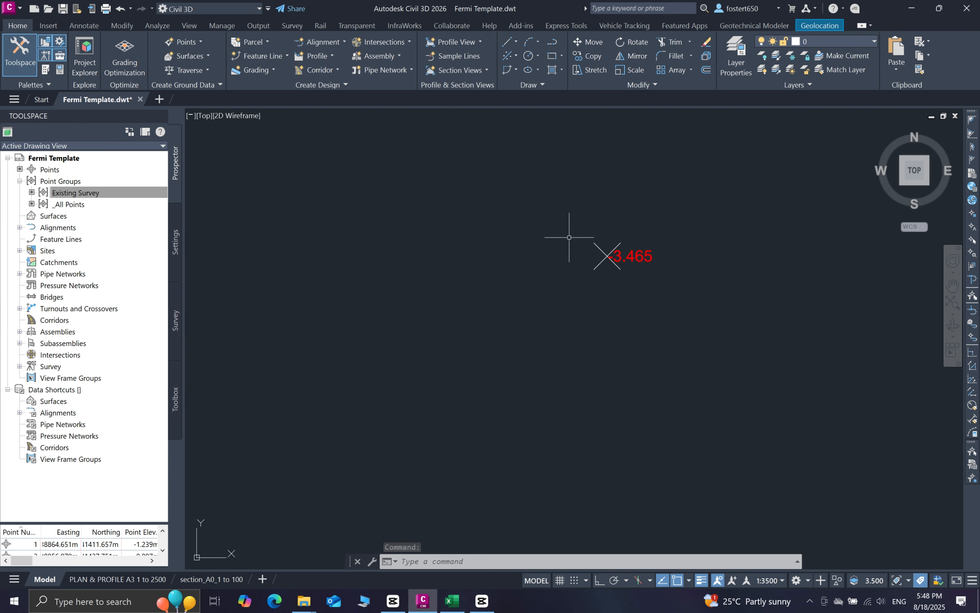
pyautogui.scroll(-3, 531, 298)
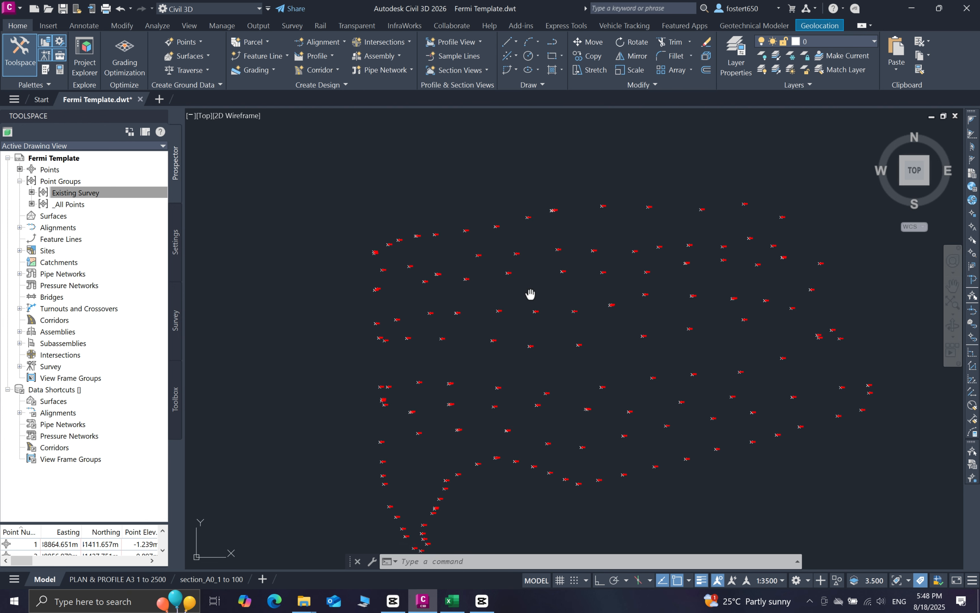
pyautogui.scroll(1, 481, 279)
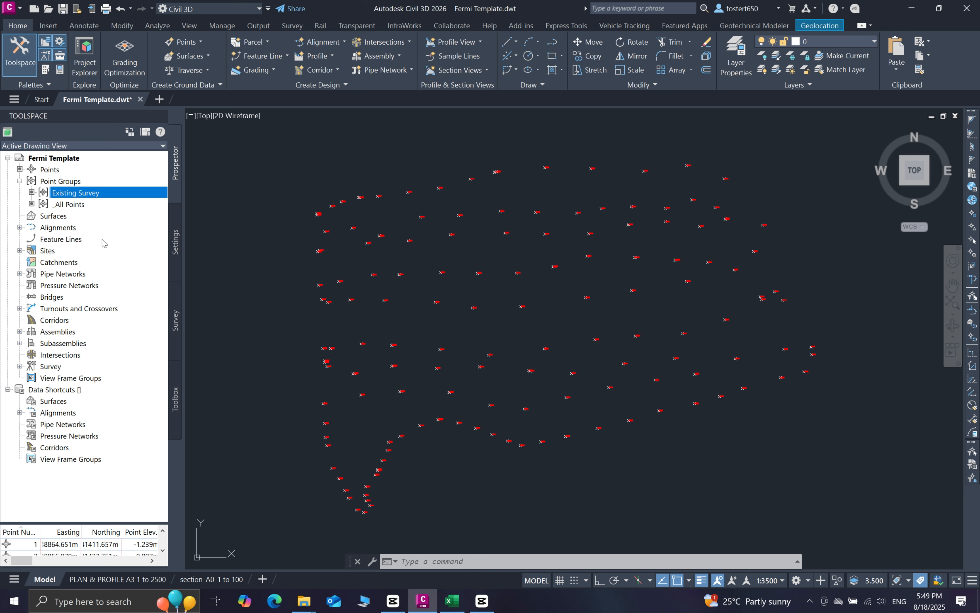
# Start a new surface from Prospector's Surfaces collection and choose TIN surface as its type
pyautogui.click(59, 219)
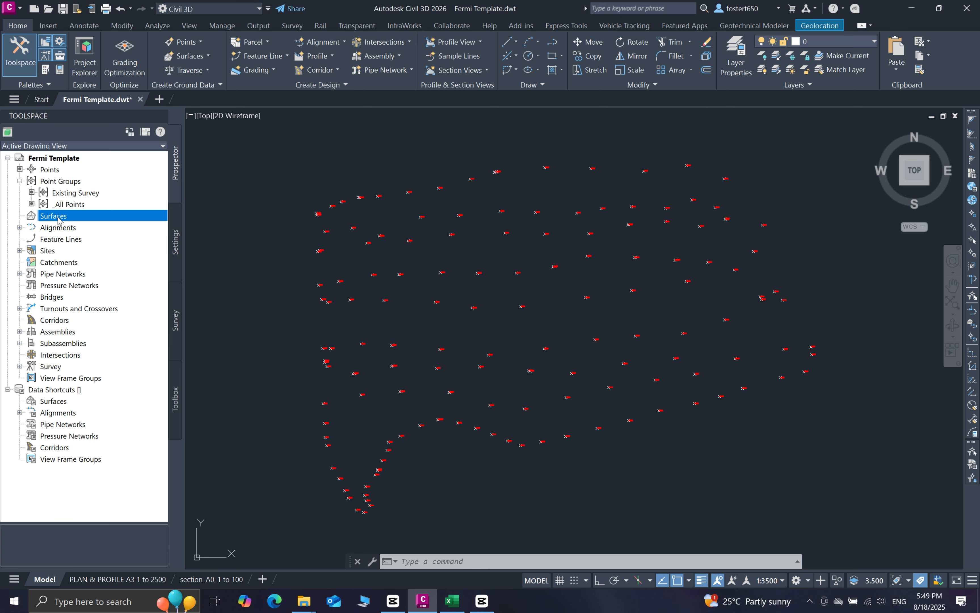
pyautogui.rightClick(60, 229)
pyautogui.rightClick(65, 220)
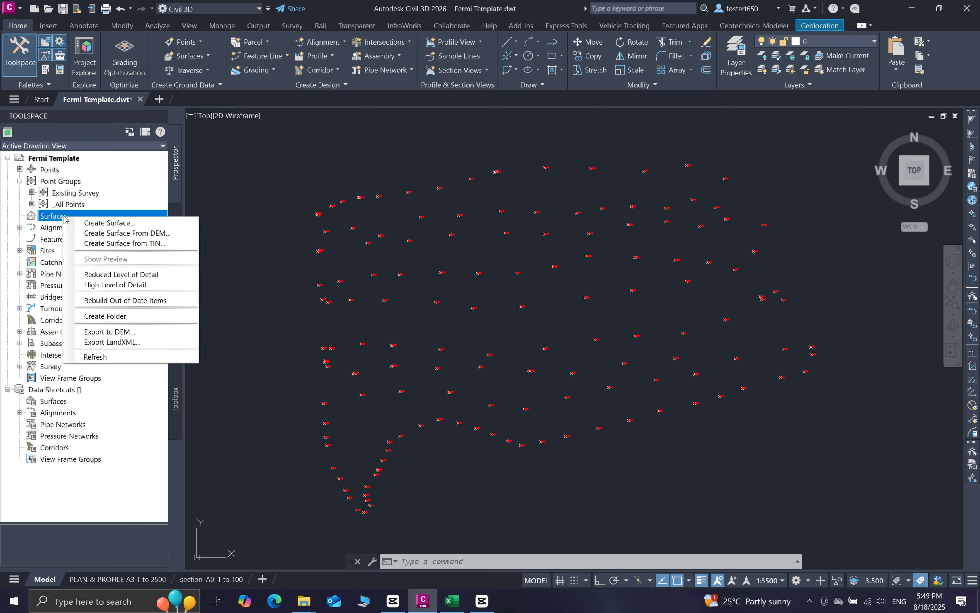
pyautogui.click(128, 223)
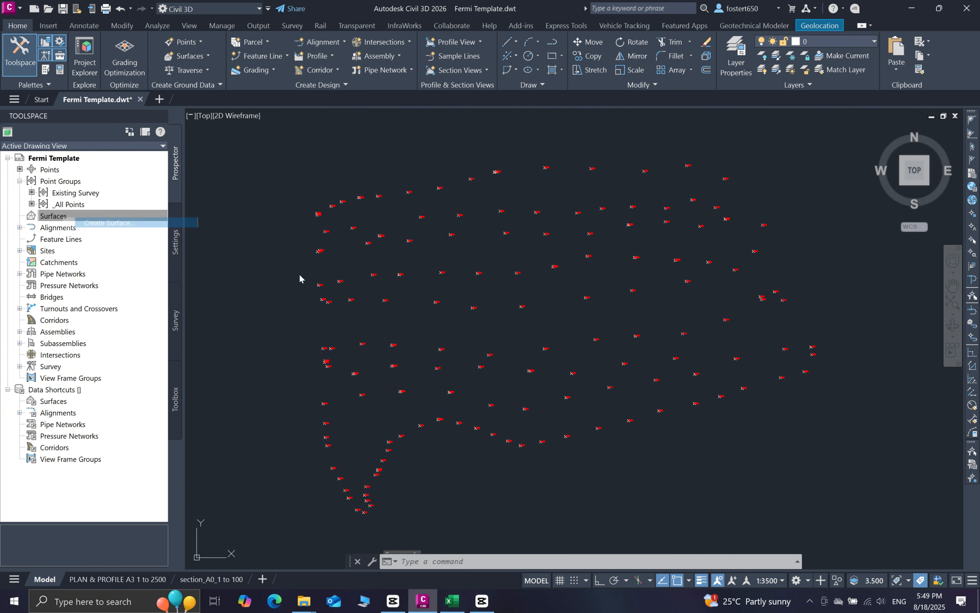
pyautogui.moveTo(592, 151)
pyautogui.mouseDown()
pyautogui.moveTo(467, 218)
pyautogui.moveTo(437, 219)
pyautogui.moveTo(426, 208)
pyautogui.mouseUp()
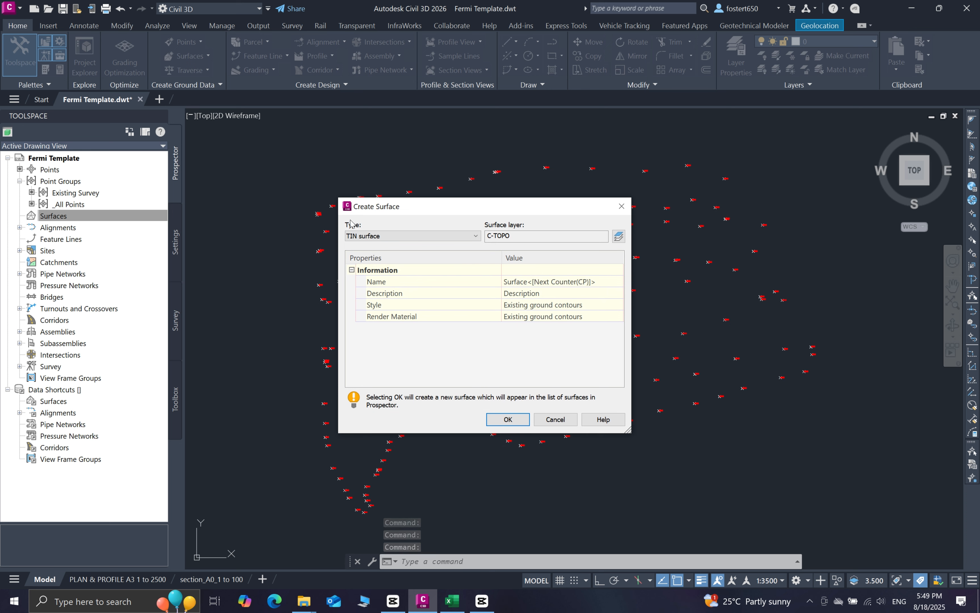
pyautogui.click(464, 238)
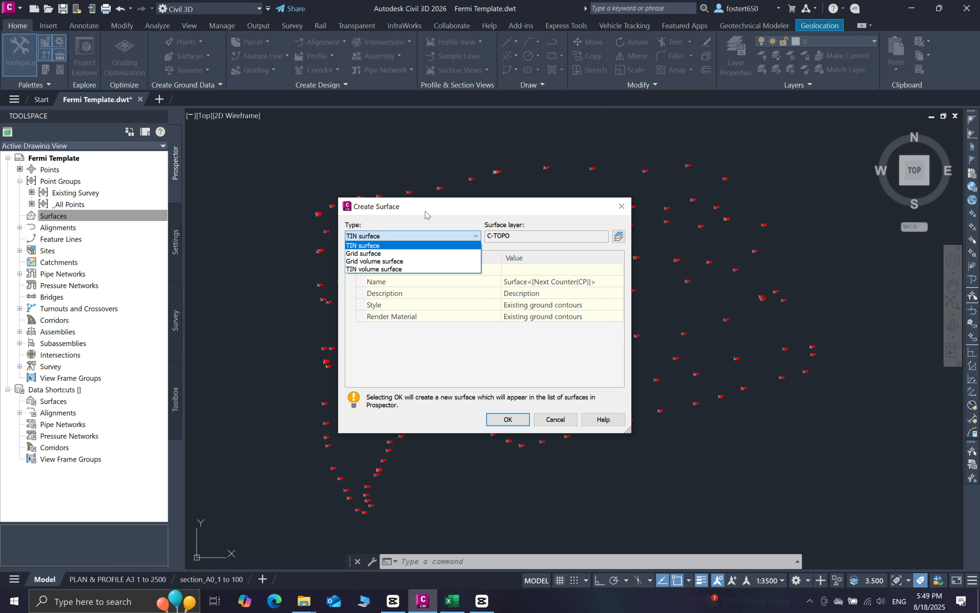
pyautogui.click(383, 245)
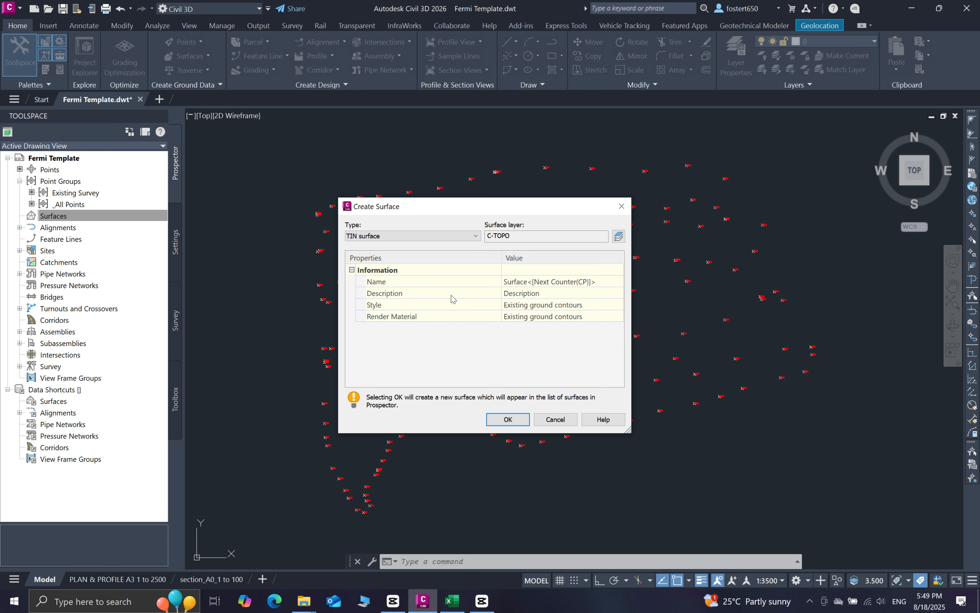
# Review the surface type list again, keeping TIN surface selected
pyautogui.click(594, 585)
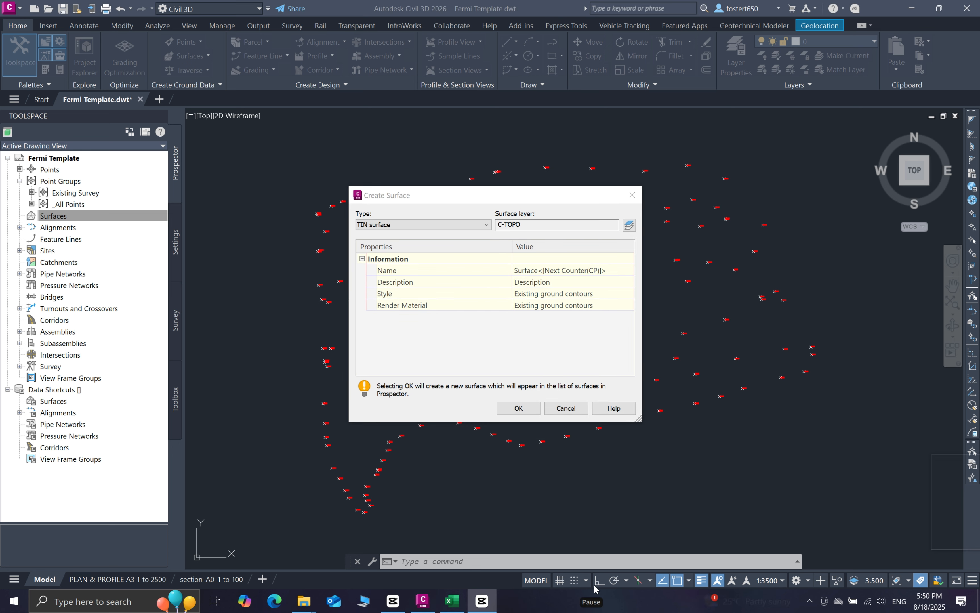
pyautogui.click(471, 226)
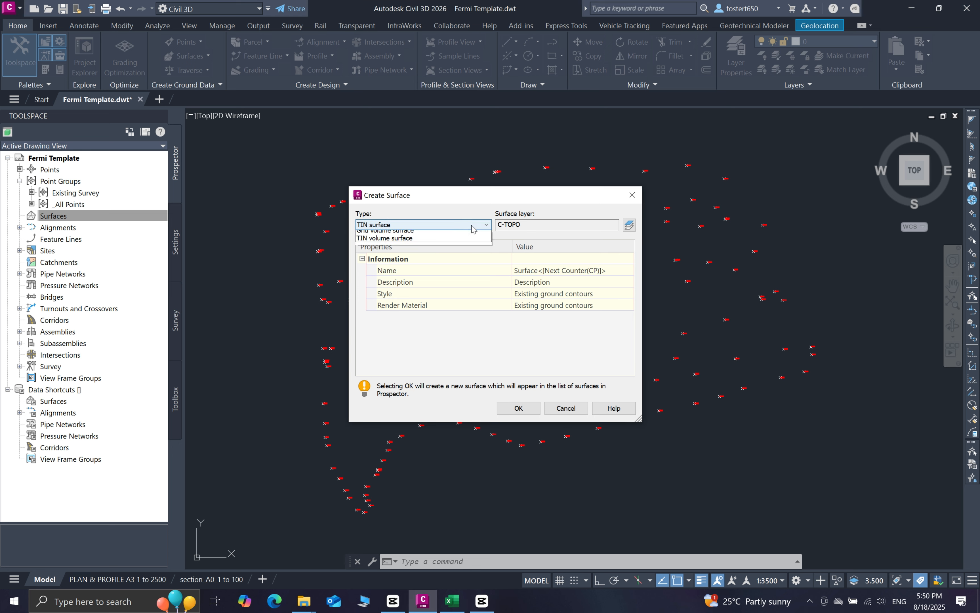
pyautogui.click(384, 234)
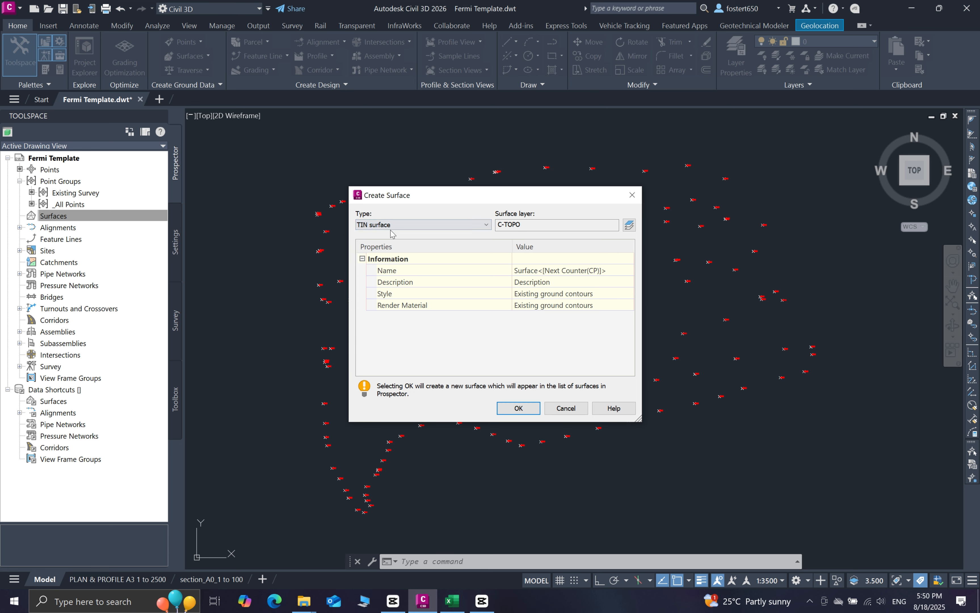
pyautogui.click(393, 225)
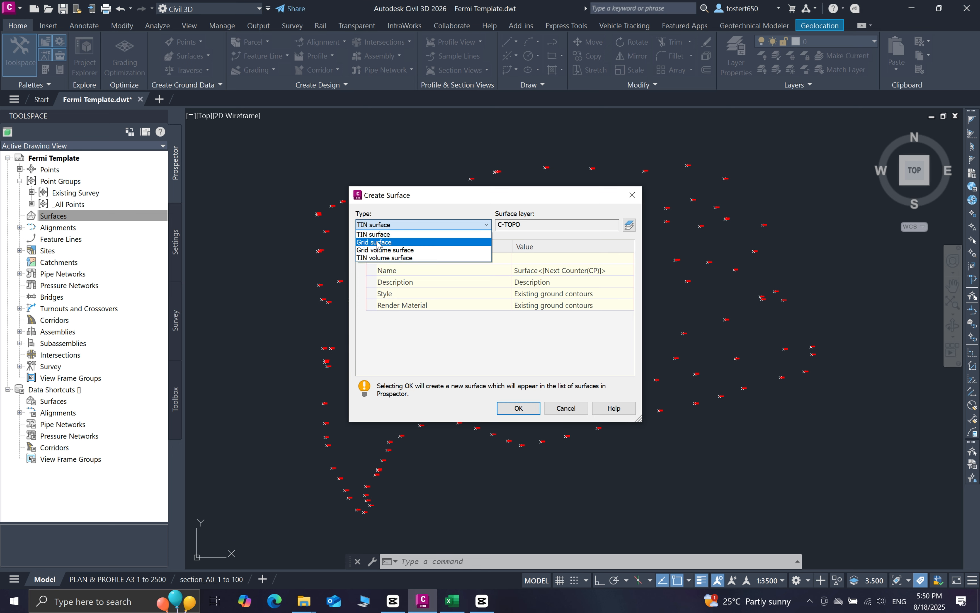
pyautogui.click(413, 233)
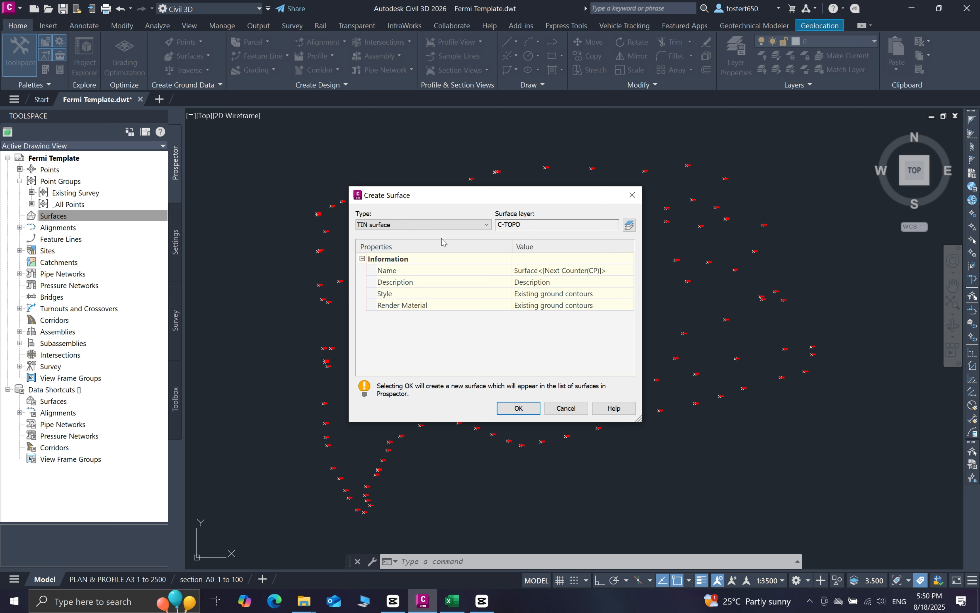
pyautogui.click(434, 227)
pyautogui.click(398, 236)
# Name the new surface EG with the description 'Existing Survey Data'
pyautogui.click(606, 272)
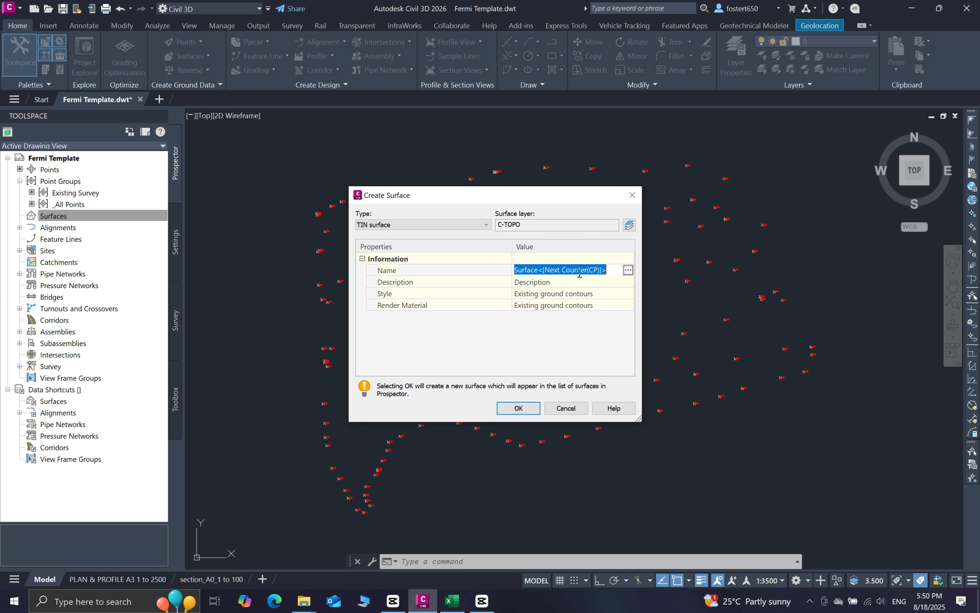
pyautogui.write('EG')
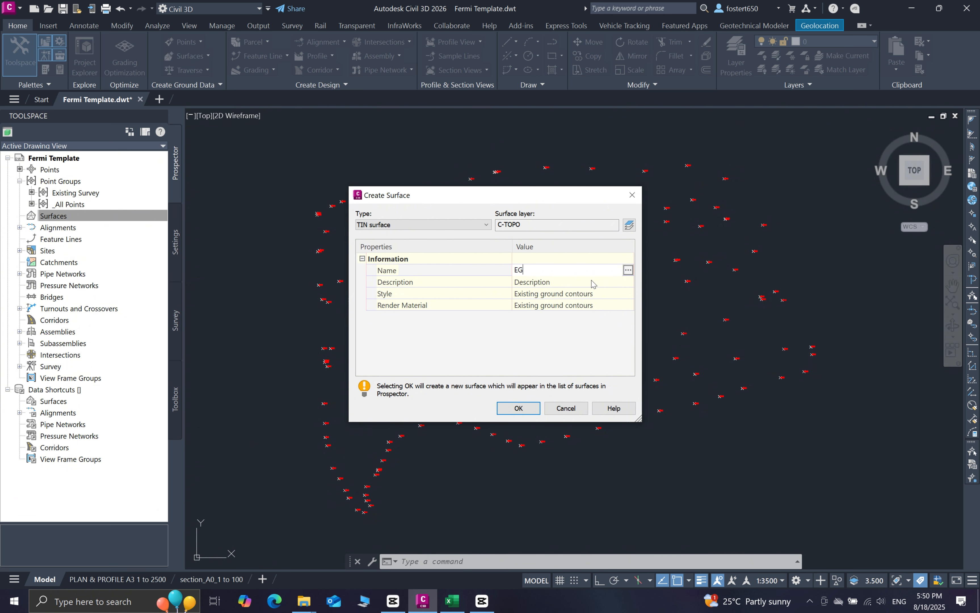
pyautogui.click(593, 283)
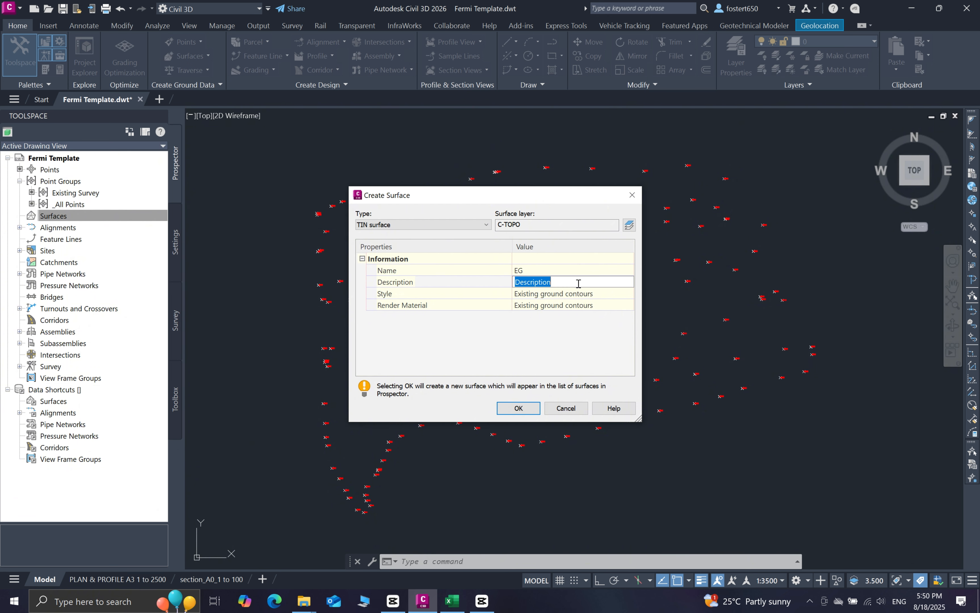
pyautogui.write('Exi')
pyautogui.write('sting')
pyautogui.write(' Surey')
pyautogui.write('ey Data')
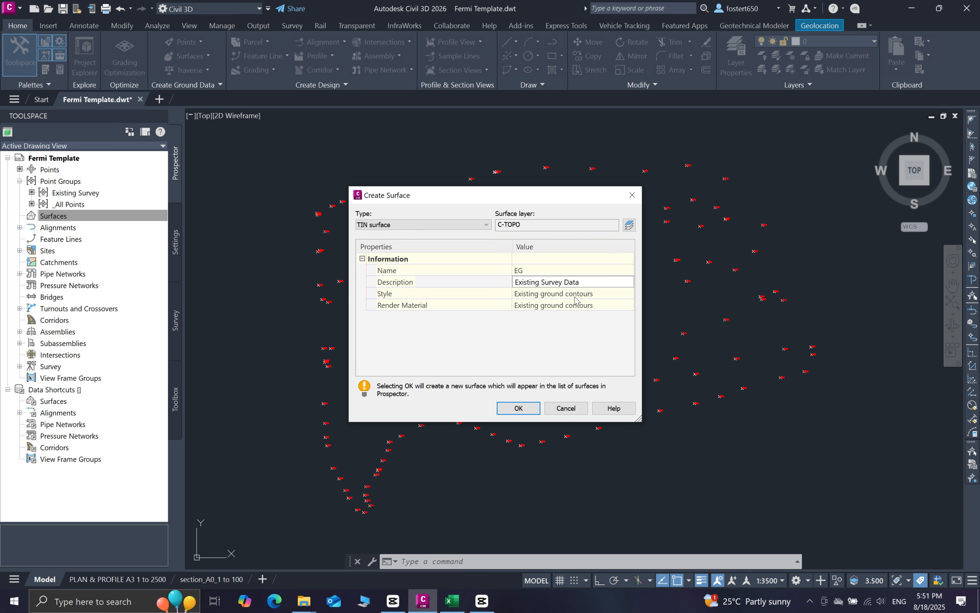
pyautogui.press('Return')
pyautogui.click(586, 296)
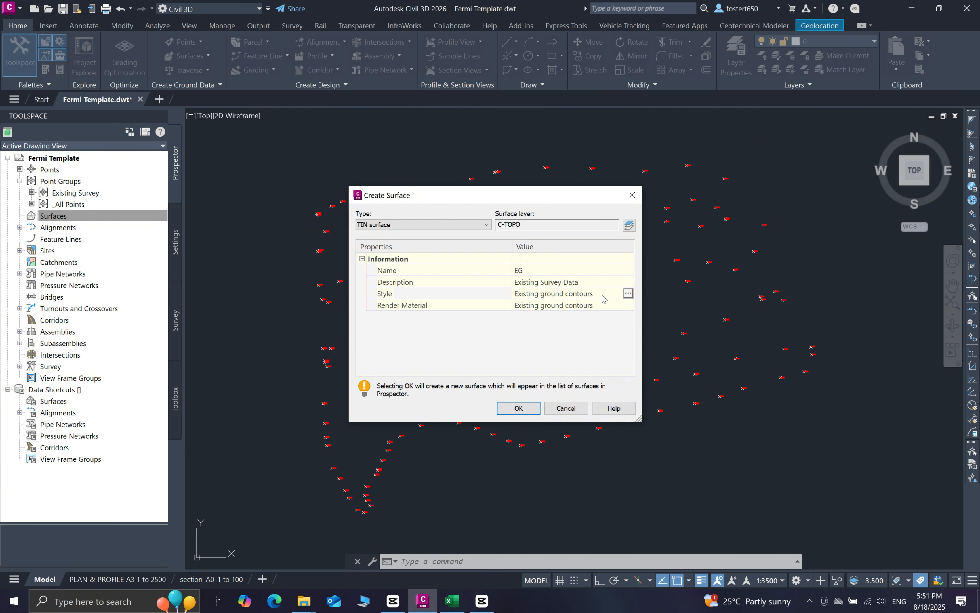
pyautogui.click(627, 293)
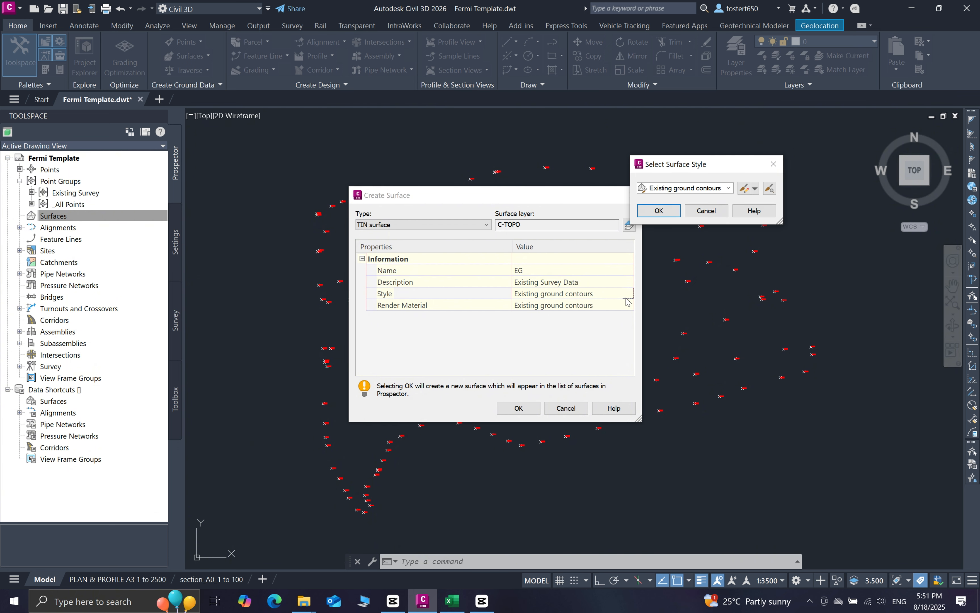
# Choose Existing ground contours as the EG surface style and confirm it
pyautogui.moveTo(695, 167); pyautogui.dragTo(541, 229)
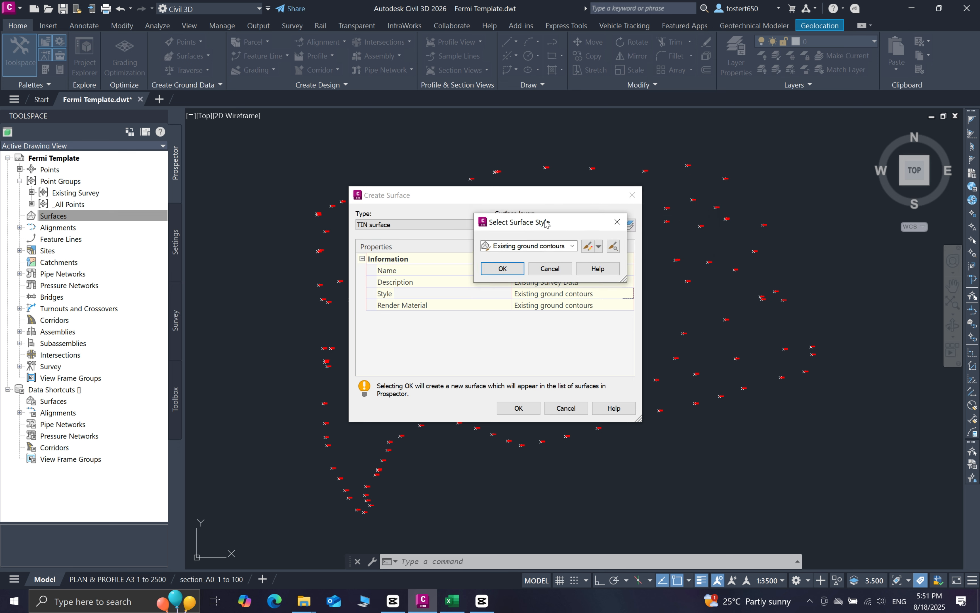
pyautogui.click(574, 247)
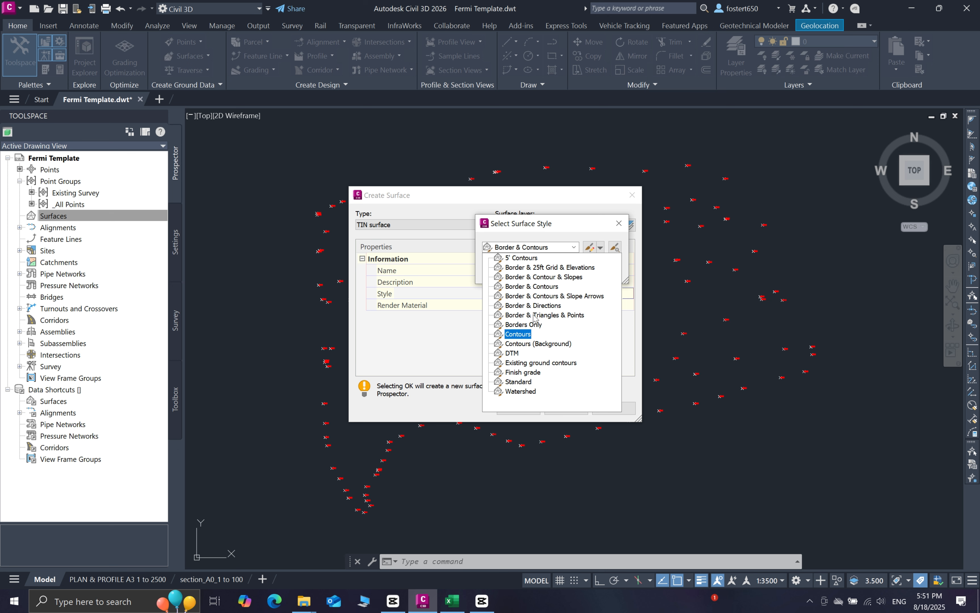
pyautogui.click(549, 363)
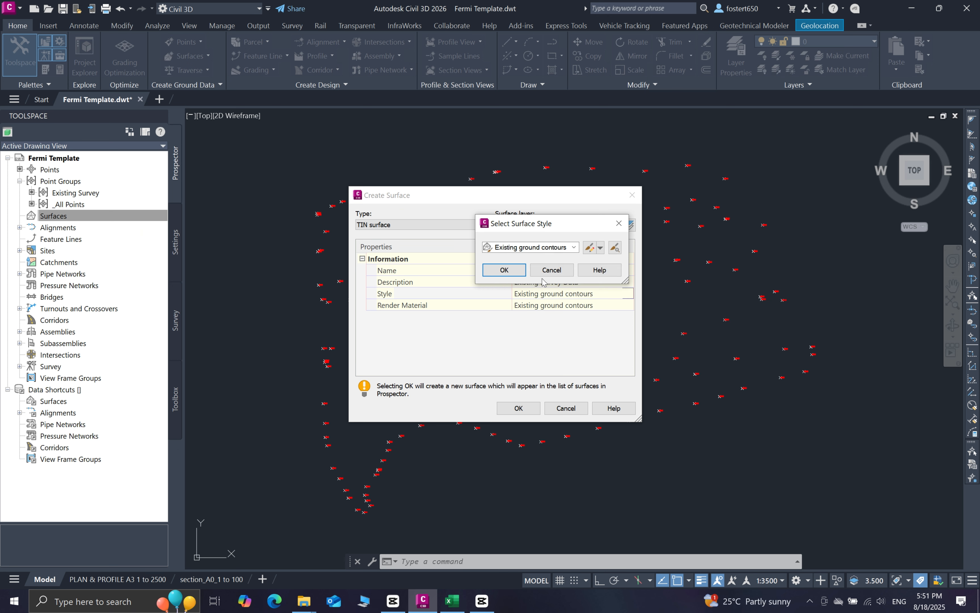
pyautogui.click(503, 278)
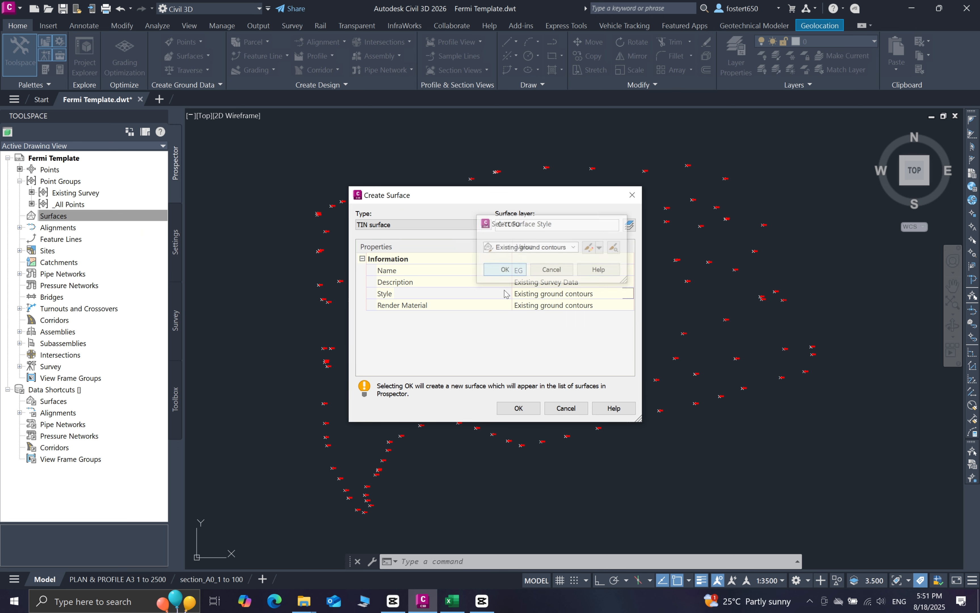
pyautogui.click(606, 308)
# Give the EG surface the render material Sitework.Planting.Gravel.Crushed and create it
pyautogui.click(627, 305)
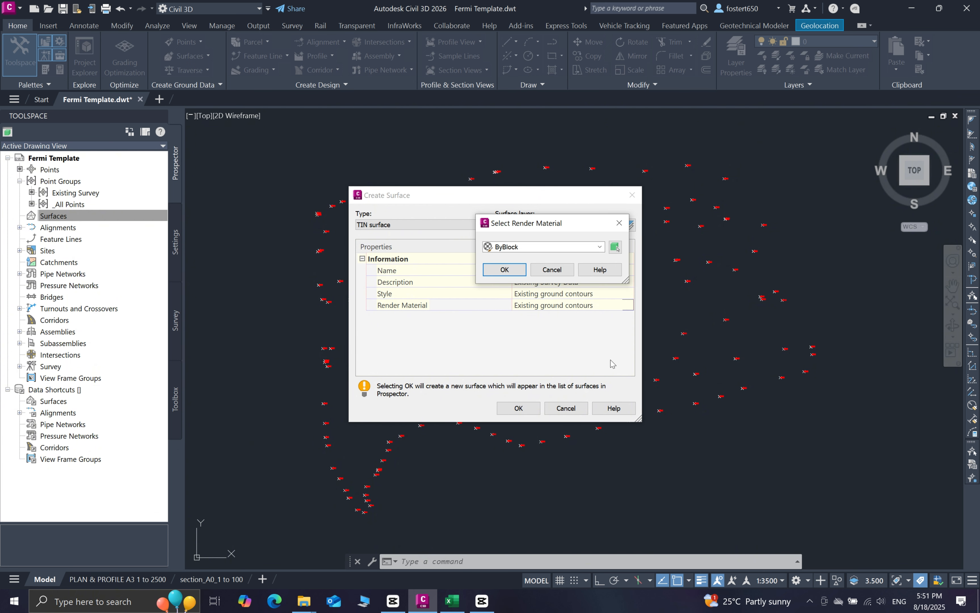
pyautogui.click(600, 247)
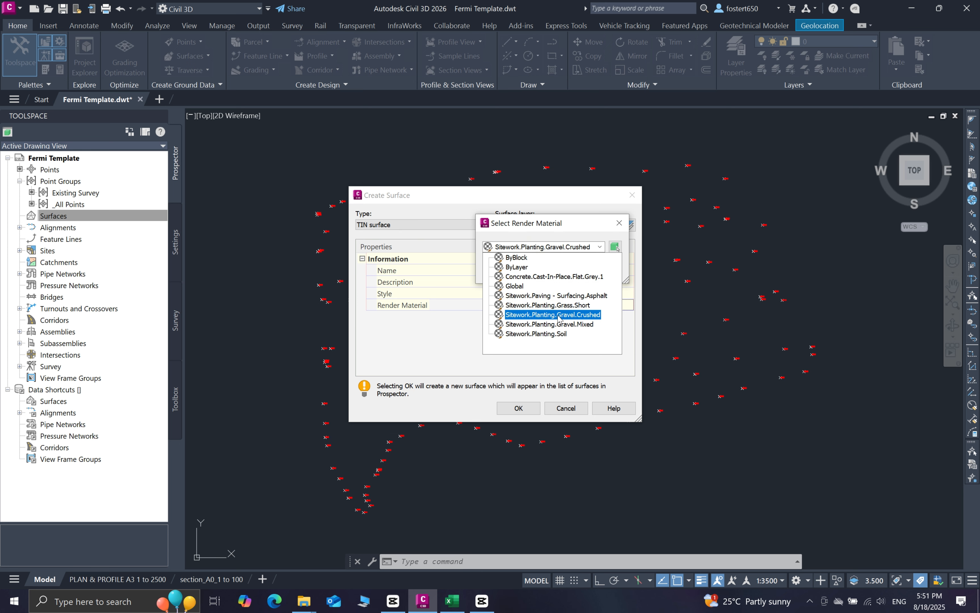
pyautogui.click(537, 315)
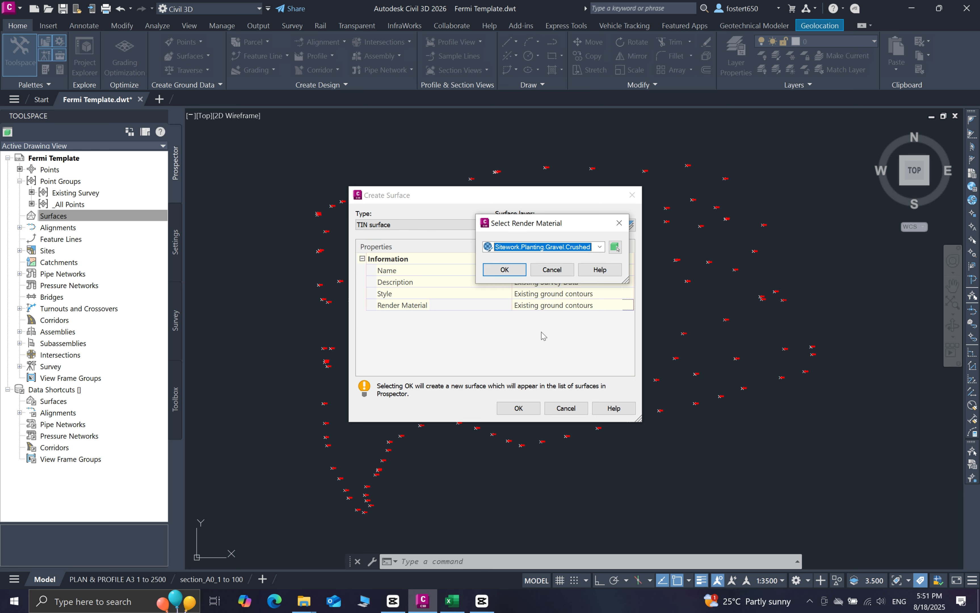
pyautogui.click(513, 275)
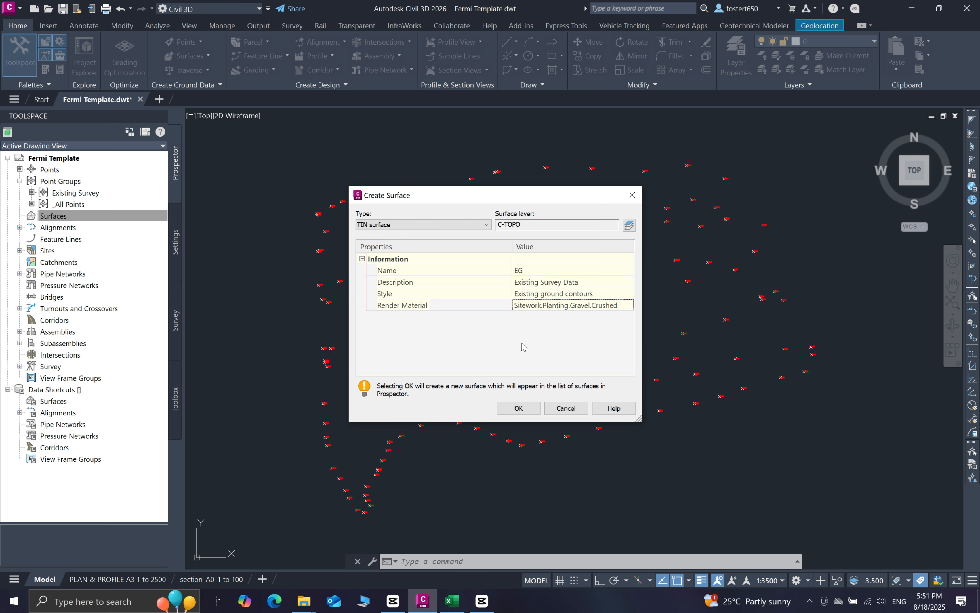
pyautogui.click(520, 410)
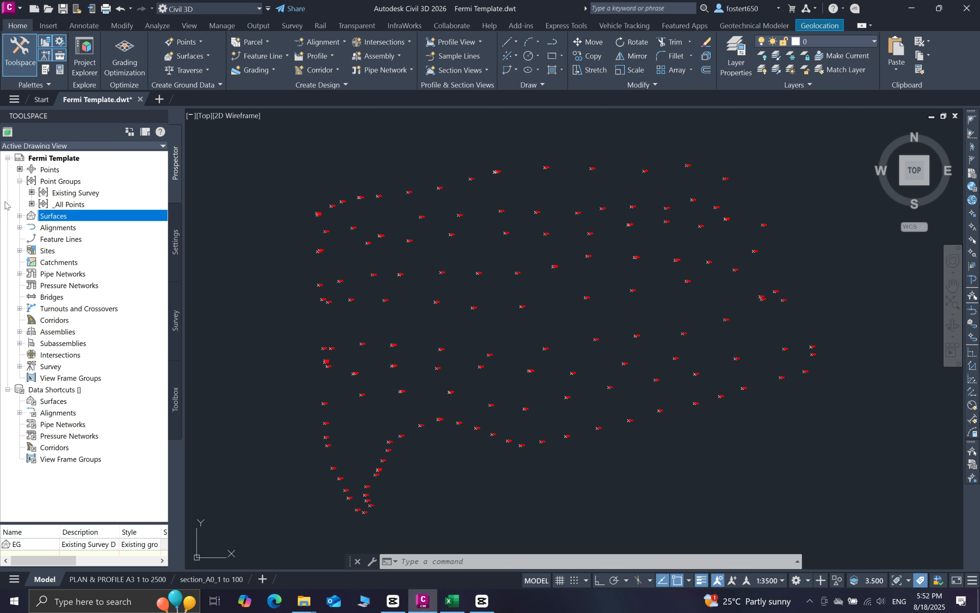
# In Prospector, expand Surfaces > EG > Definition and select its Point Groups item
pyautogui.click(19, 216)
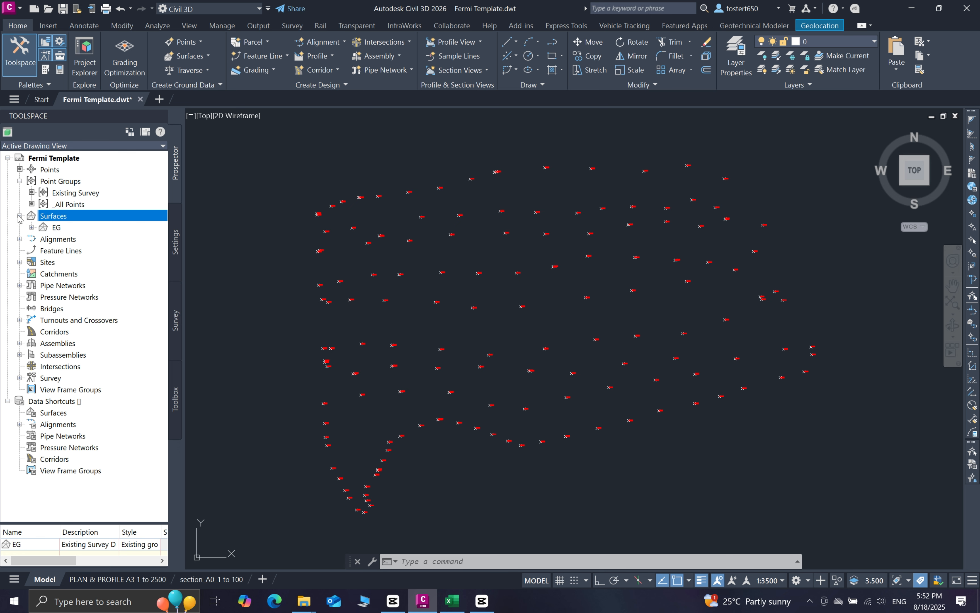
pyautogui.click(57, 228)
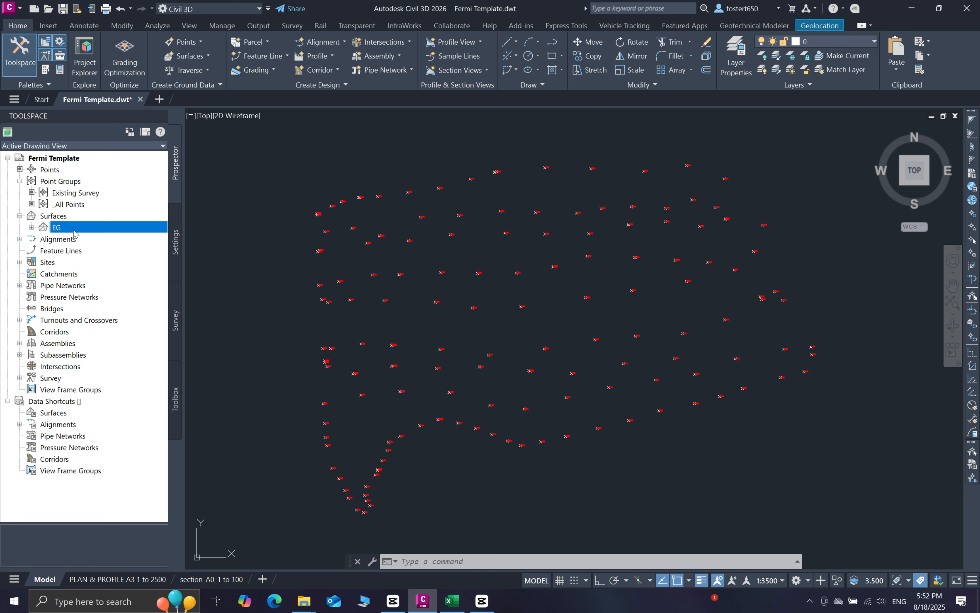
pyautogui.click(31, 227)
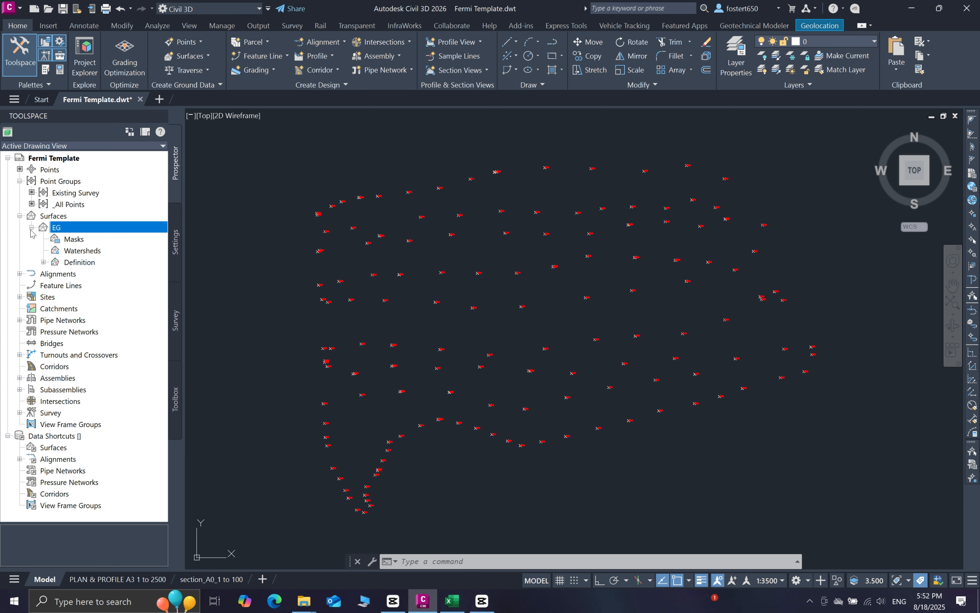
pyautogui.click(43, 262)
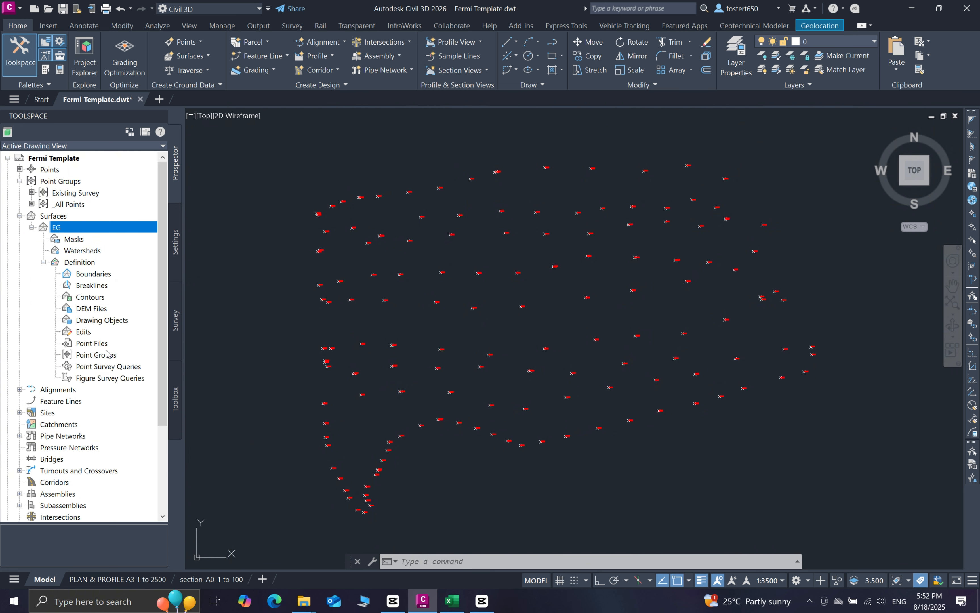
pyautogui.click(97, 355)
# Add the Existing Survey point group to the EG surface definition
pyautogui.rightClick(96, 355)
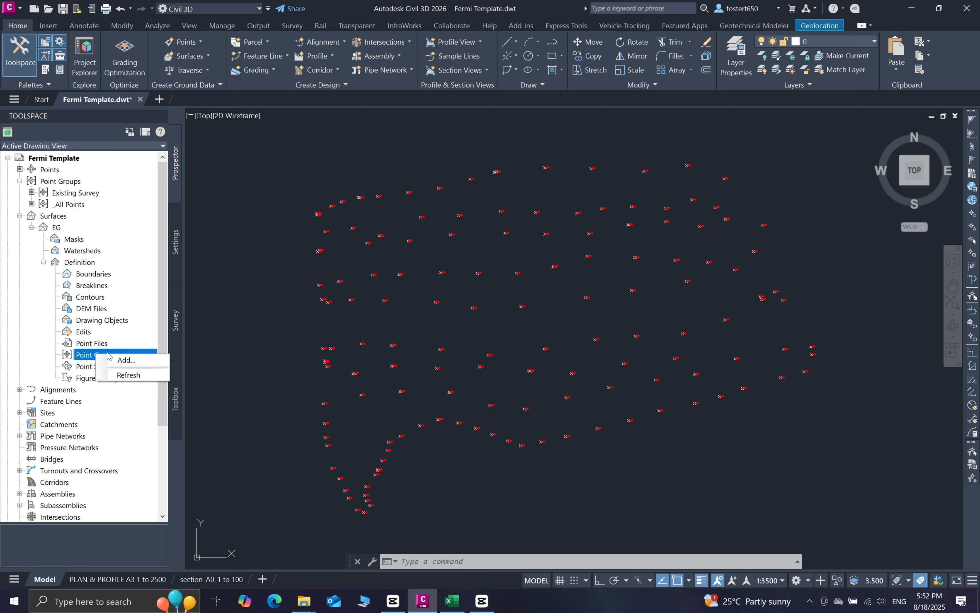
pyautogui.click(121, 360)
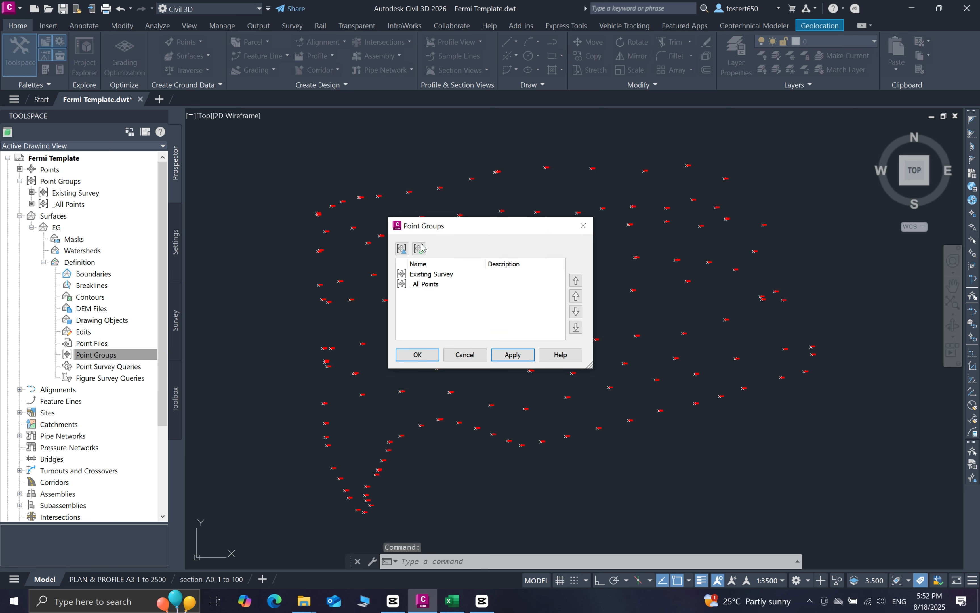
pyautogui.moveTo(455, 231); pyautogui.dragTo(500, 258)
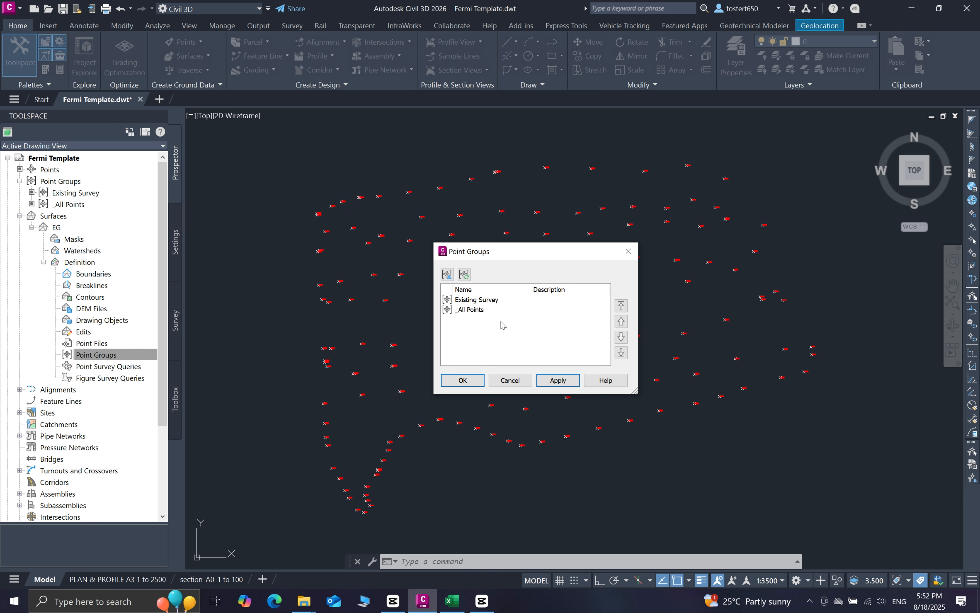
pyautogui.click(477, 302)
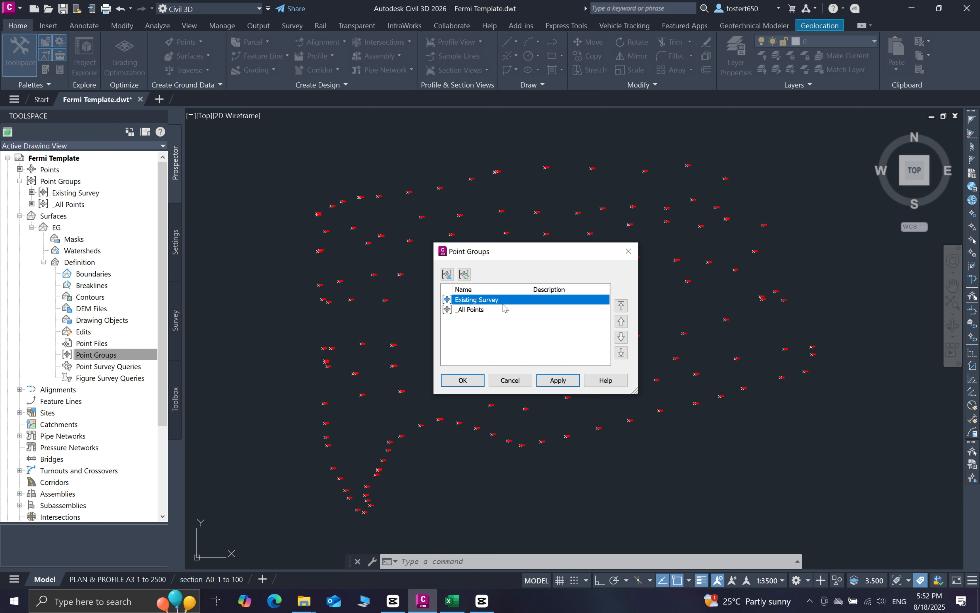
pyautogui.click(564, 381)
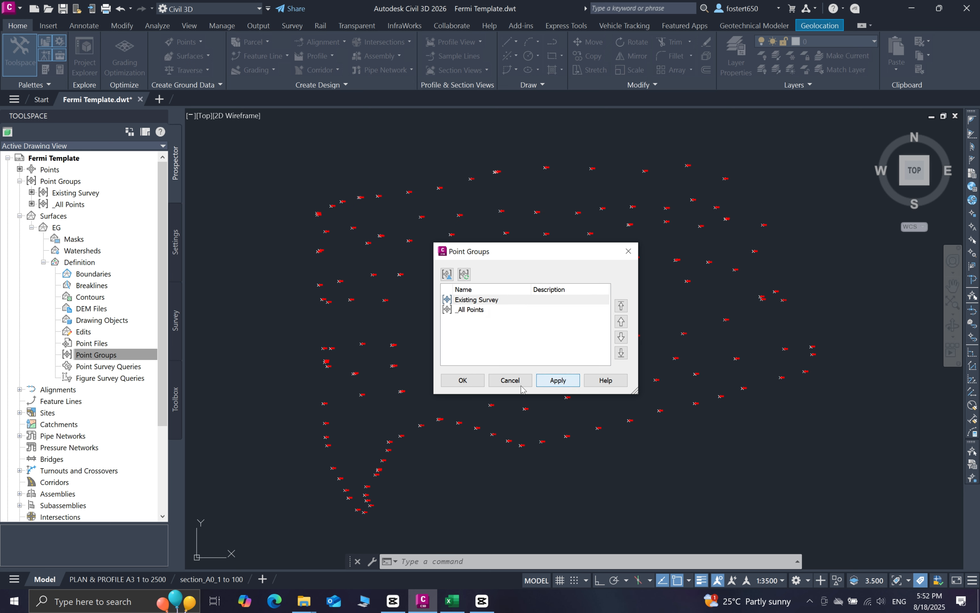
pyautogui.click(463, 380)
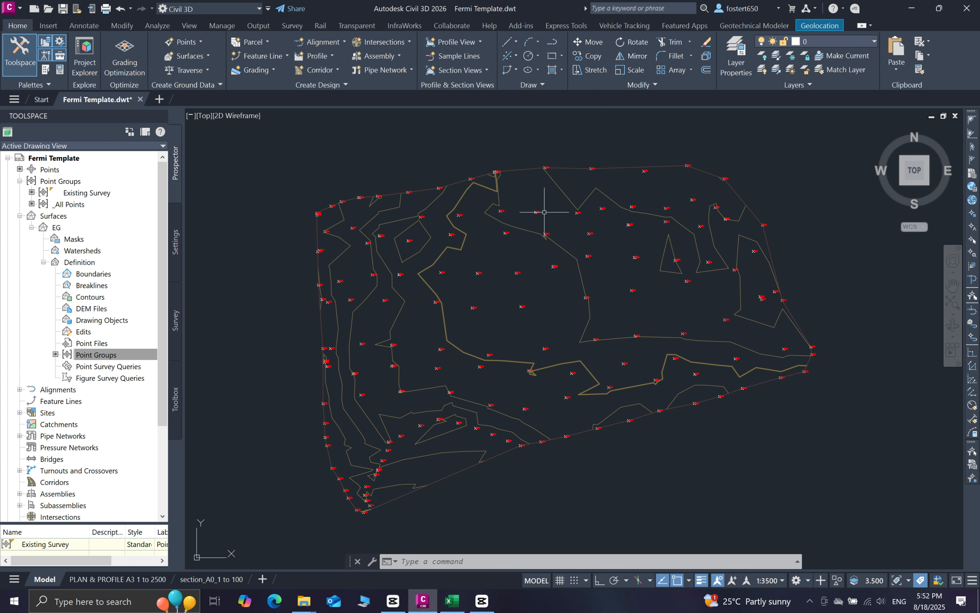
pyautogui.click(953, 326)
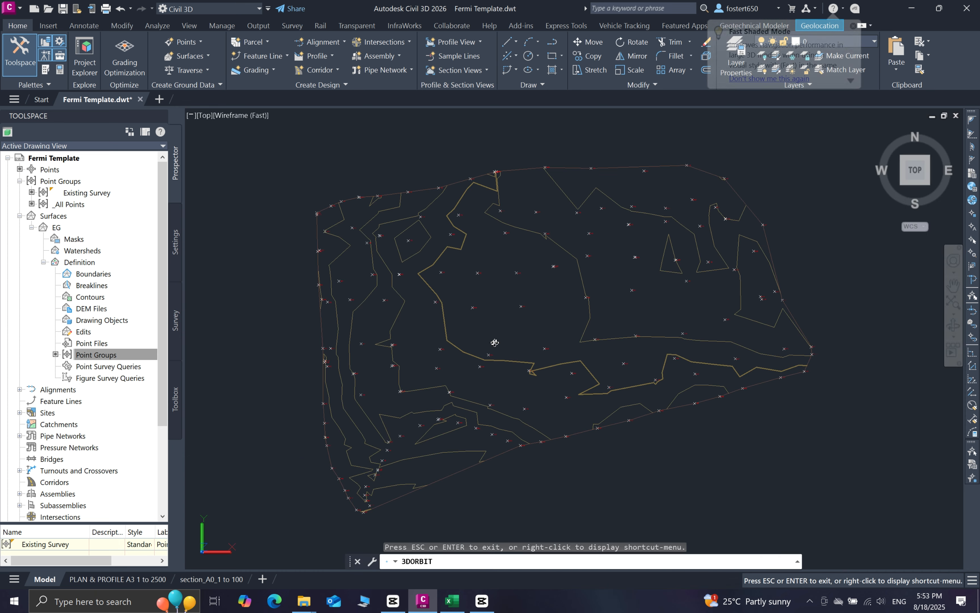
pyautogui.moveTo(527, 348)
pyautogui.mouseDown()
pyautogui.moveTo(521, 285)
pyautogui.moveTo(470, 387)
pyautogui.moveTo(446, 346)
pyautogui.moveTo(453, 326)
pyautogui.moveTo(444, 355)
pyautogui.moveTo(592, 347)
pyautogui.moveTo(491, 339)
pyautogui.moveTo(605, 344)
pyautogui.moveTo(597, 370)
pyautogui.moveTo(417, 401)
pyautogui.moveTo(415, 413)
pyautogui.mouseUp()
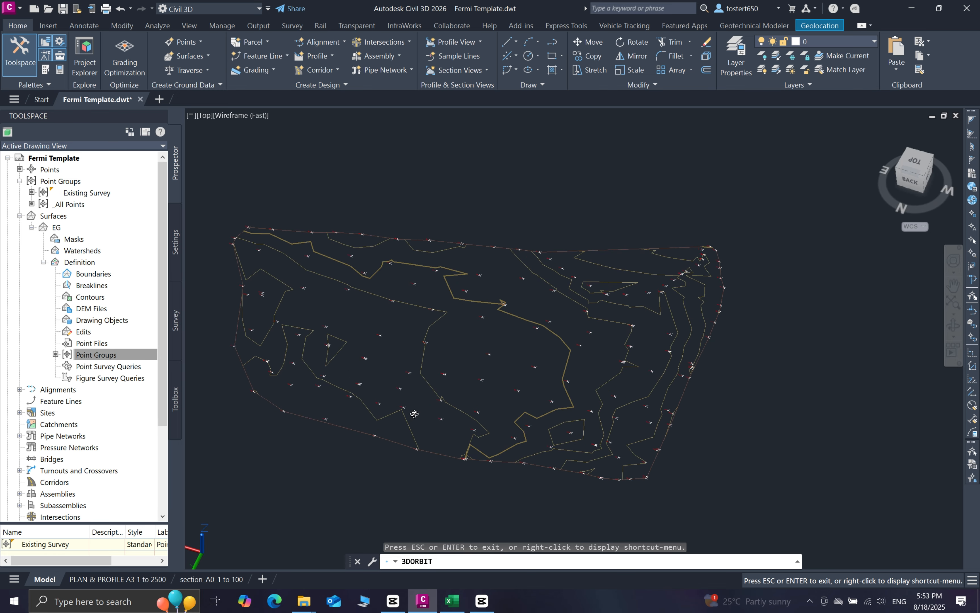
pyautogui.press('Escape')
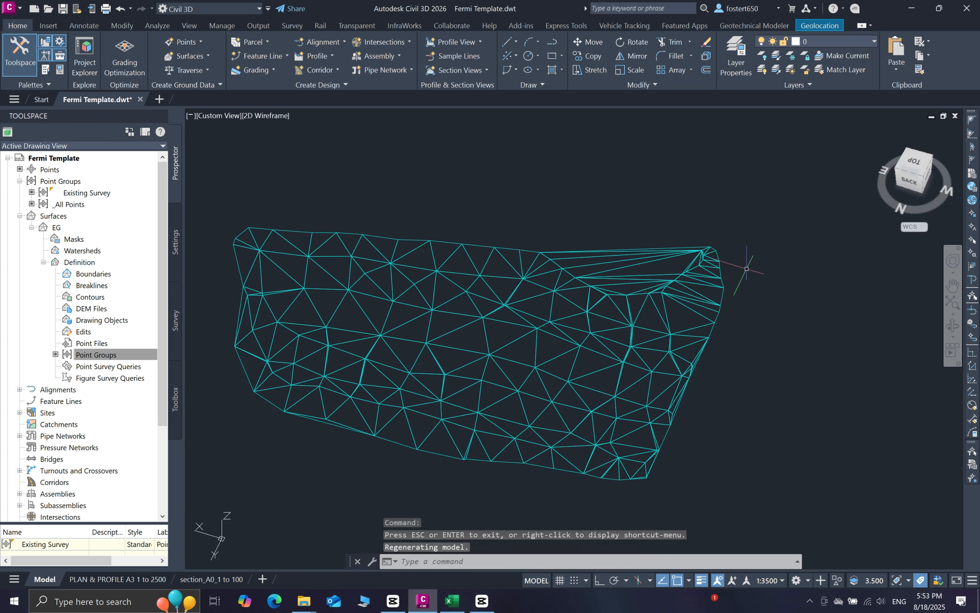
pyautogui.click(911, 165)
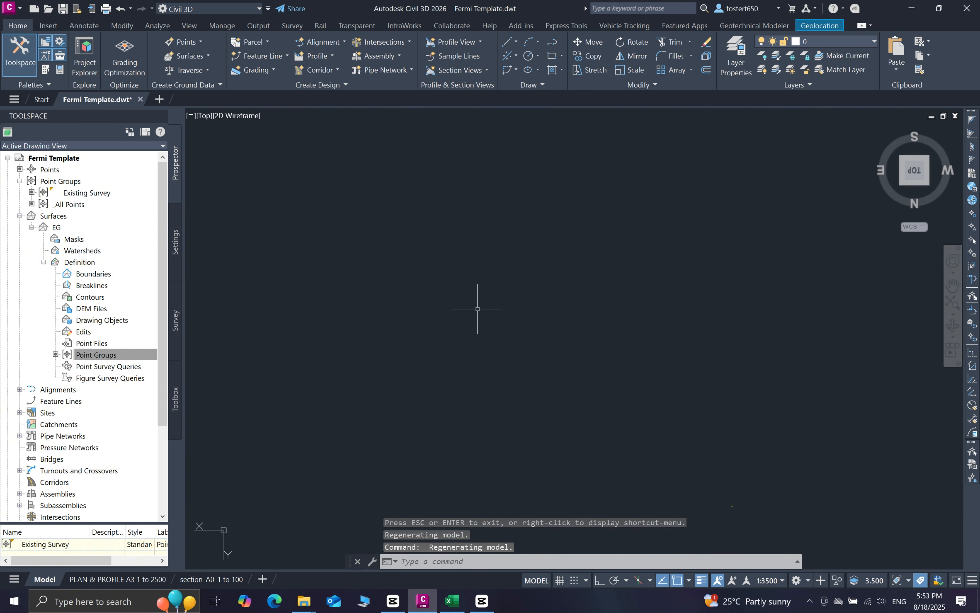
pyautogui.click(915, 193)
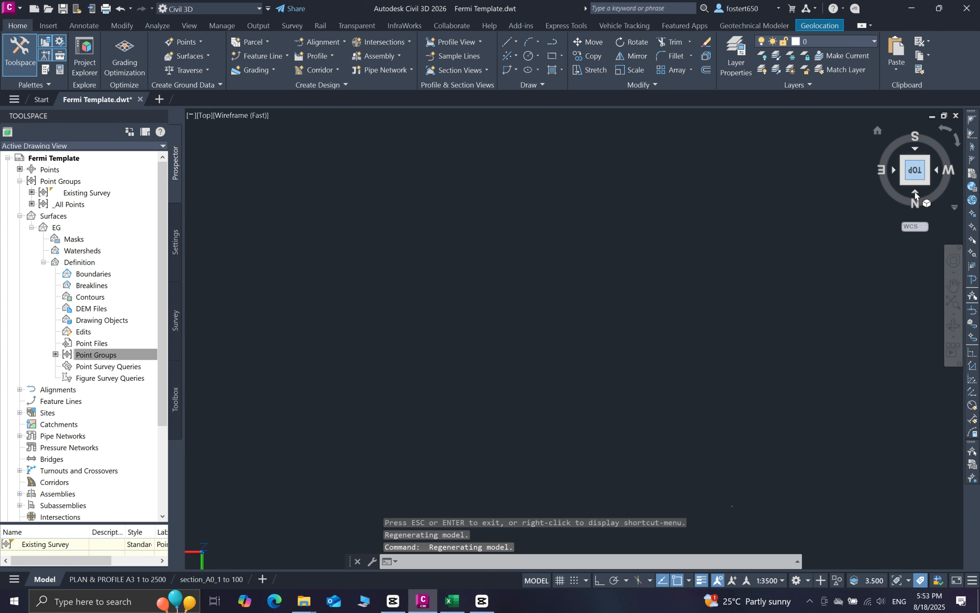
pyautogui.click(941, 132)
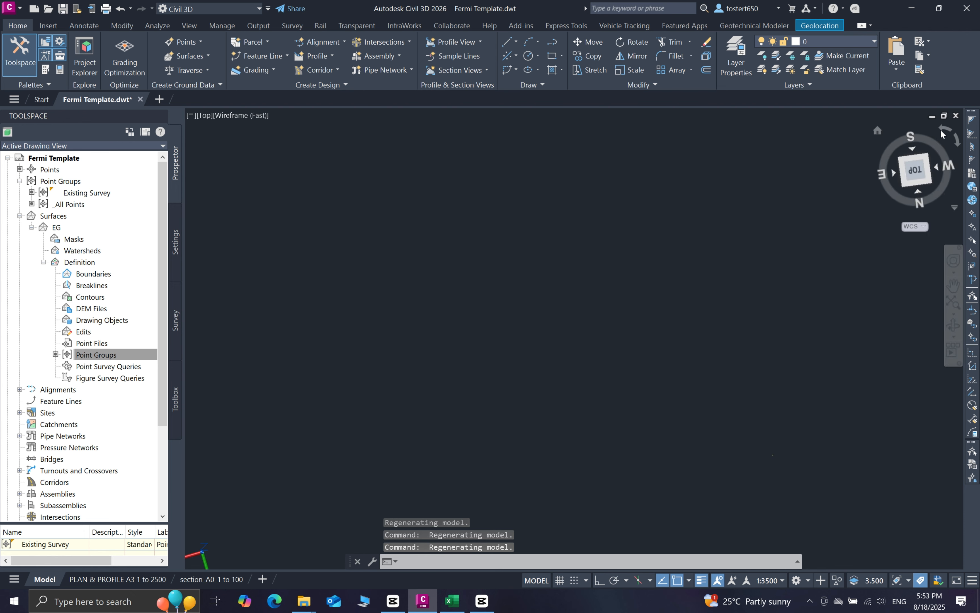
pyautogui.click(941, 131)
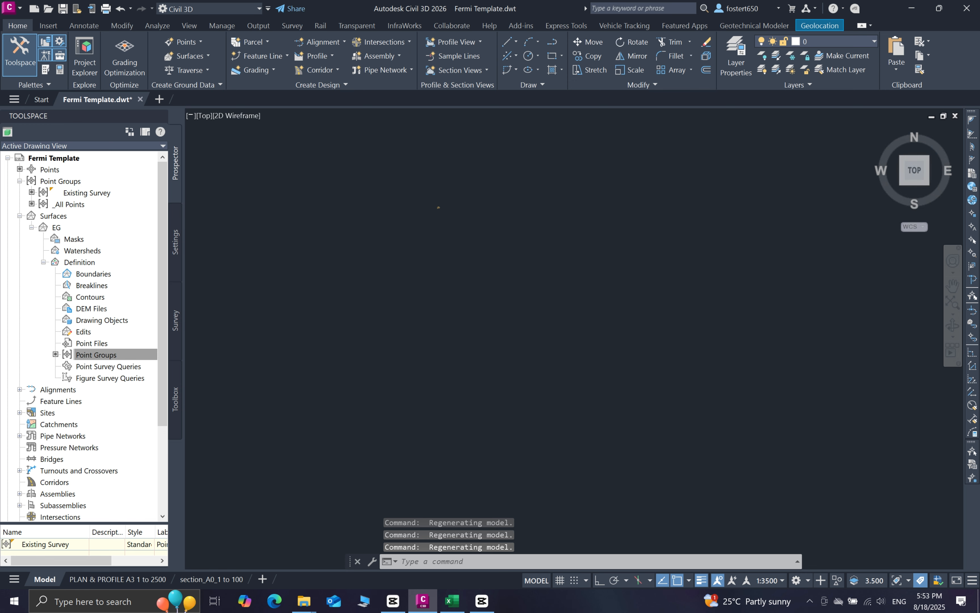
pyautogui.scroll(15, 450, 219)
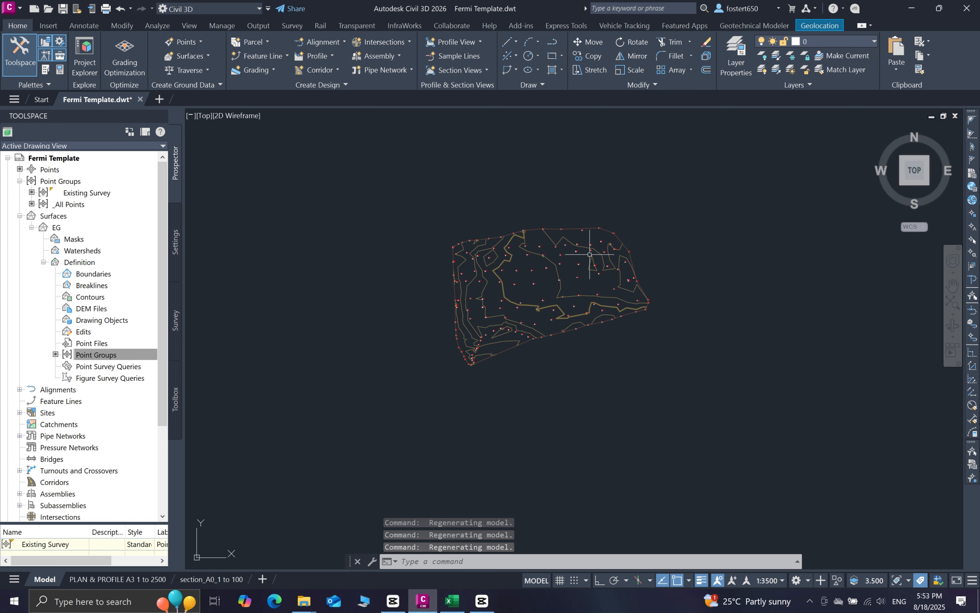
pyautogui.scroll(5, 584, 251)
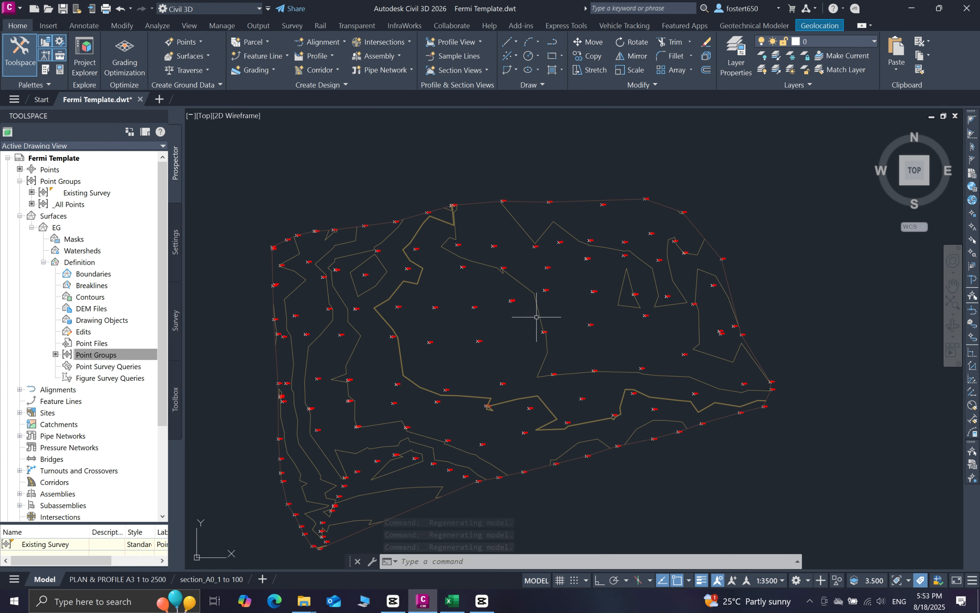
pyautogui.click(539, 317)
# Open the EG surface in Object Viewer with the Conceptual visual style
pyautogui.rightClick(539, 317)
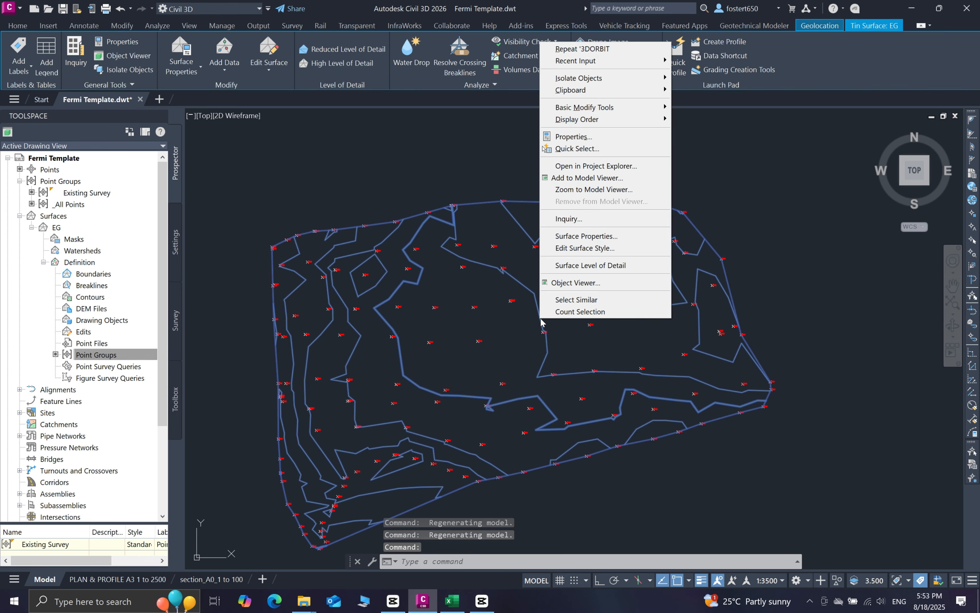
pyautogui.click(575, 284)
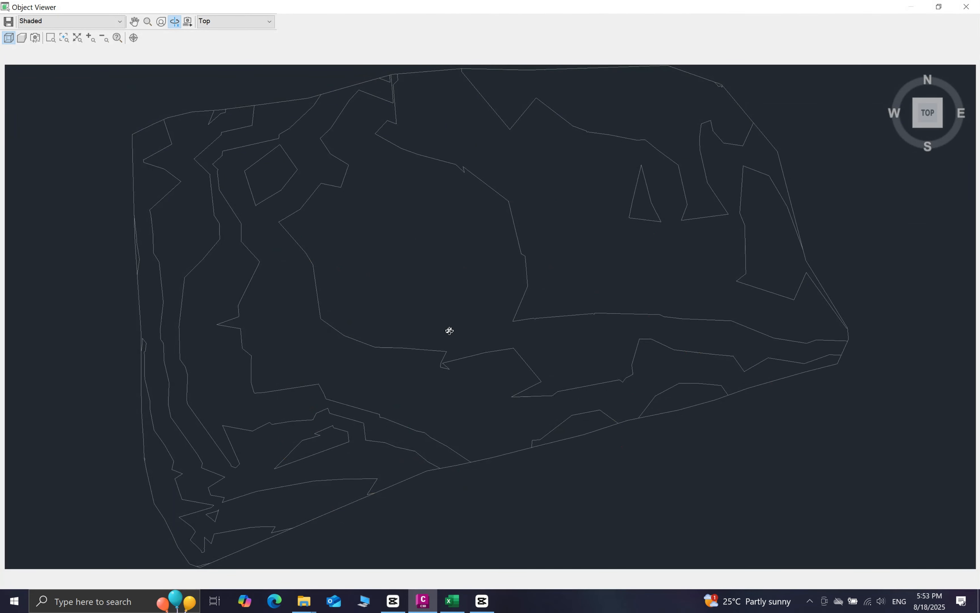
pyautogui.click(103, 22)
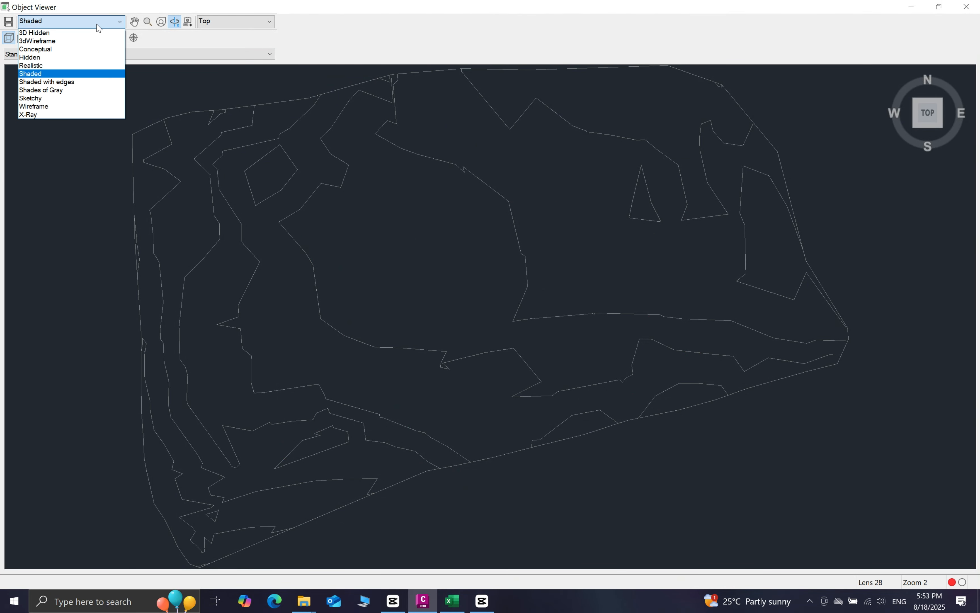
pyautogui.click(40, 50)
# Orbit the shaded EG surface through side, edge-on and oblique views, then back to above
pyautogui.moveTo(400, 352)
pyautogui.mouseDown()
pyautogui.moveTo(394, 330)
pyautogui.moveTo(433, 359)
pyautogui.moveTo(466, 357)
pyautogui.moveTo(464, 274)
pyautogui.moveTo(418, 358)
pyautogui.moveTo(482, 306)
pyautogui.moveTo(444, 319)
pyautogui.mouseUp()
pyautogui.moveTo(702, 319); pyautogui.dragTo(692, 279)
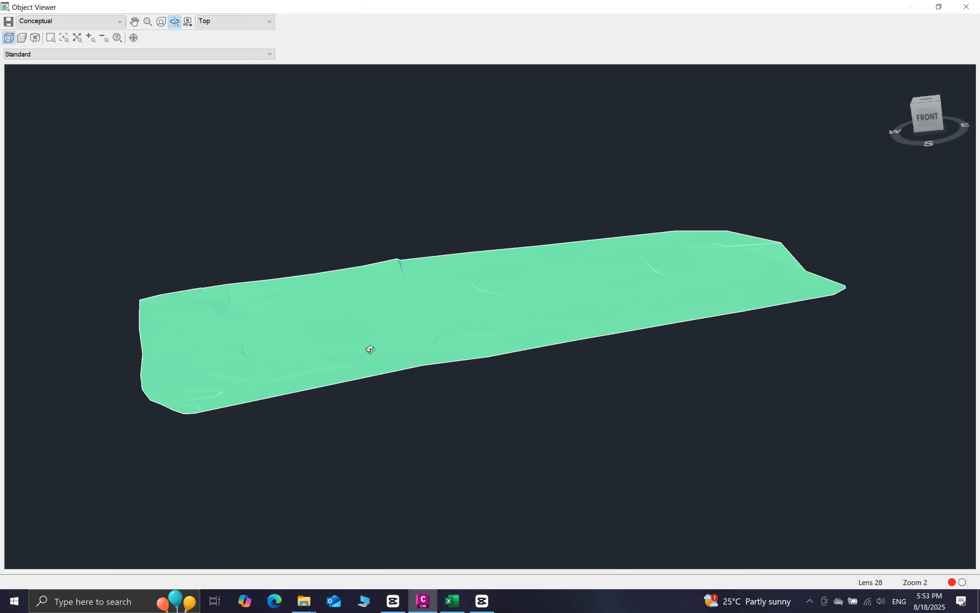
pyautogui.moveTo(370, 349); pyautogui.dragTo(378, 330)
pyautogui.moveTo(302, 330); pyautogui.dragTo(458, 326)
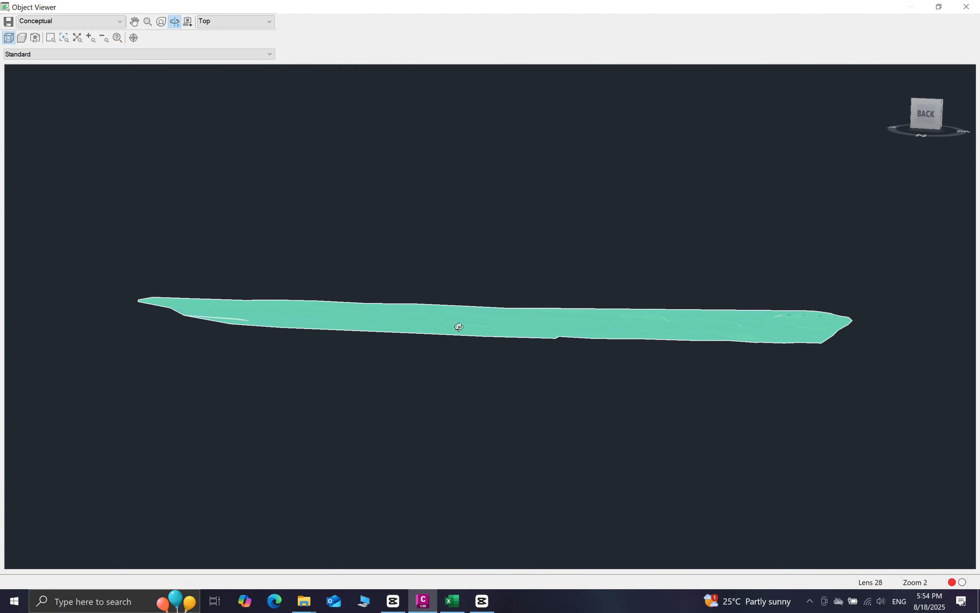
pyautogui.moveTo(390, 327); pyautogui.dragTo(451, 333)
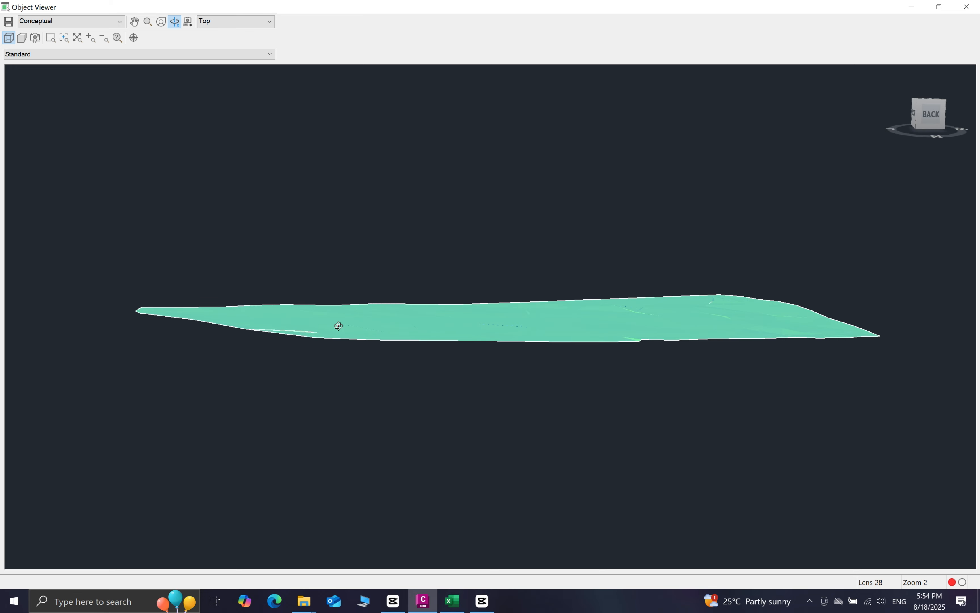
pyautogui.moveTo(337, 326); pyautogui.dragTo(299, 320)
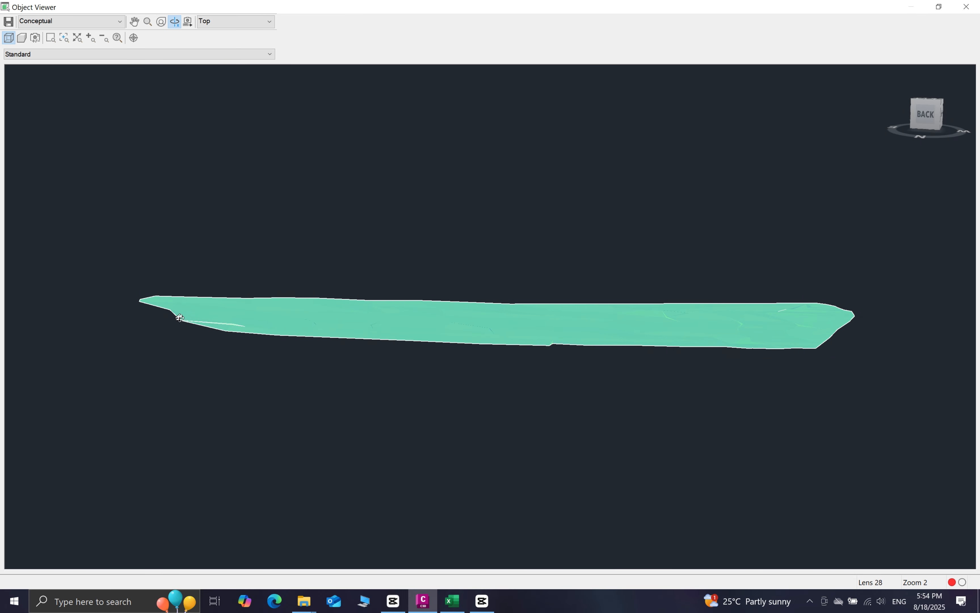
pyautogui.moveTo(182, 307); pyautogui.dragTo(538, 350)
pyautogui.moveTo(702, 352); pyautogui.dragTo(494, 361)
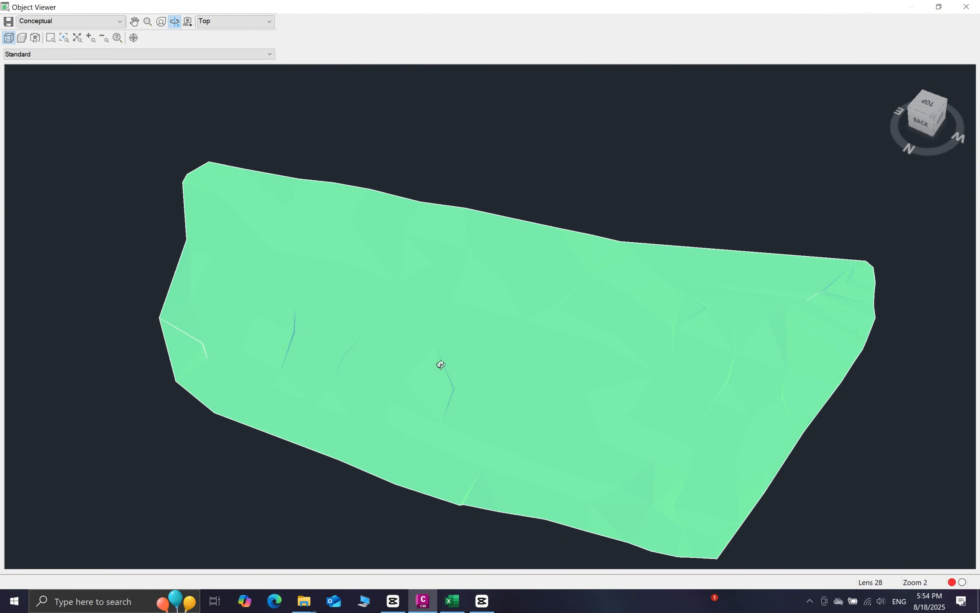
# View the EG triangle mesh in Realistic style from several angles, then close Object Viewer
pyautogui.click(118, 21)
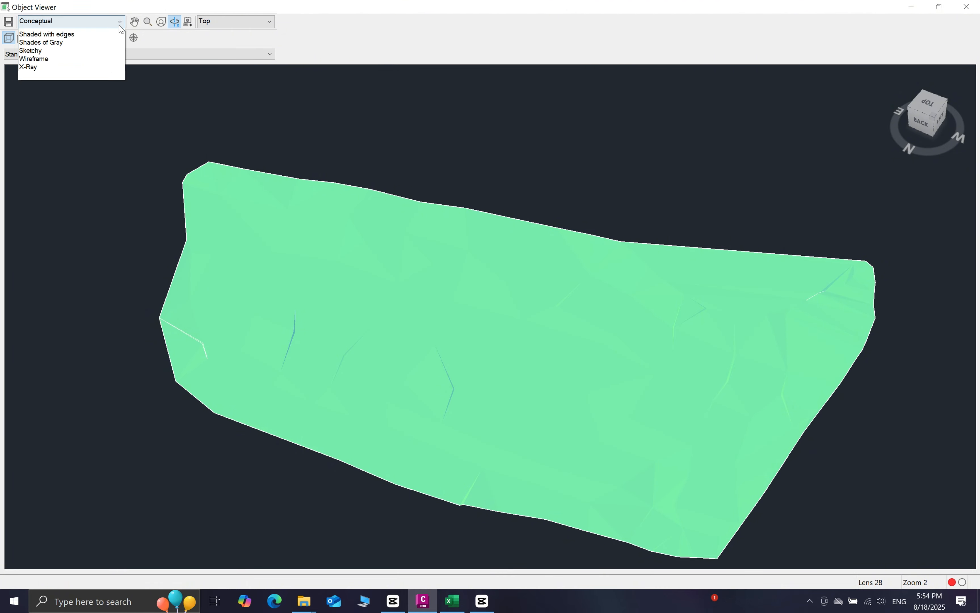
pyautogui.click(34, 65)
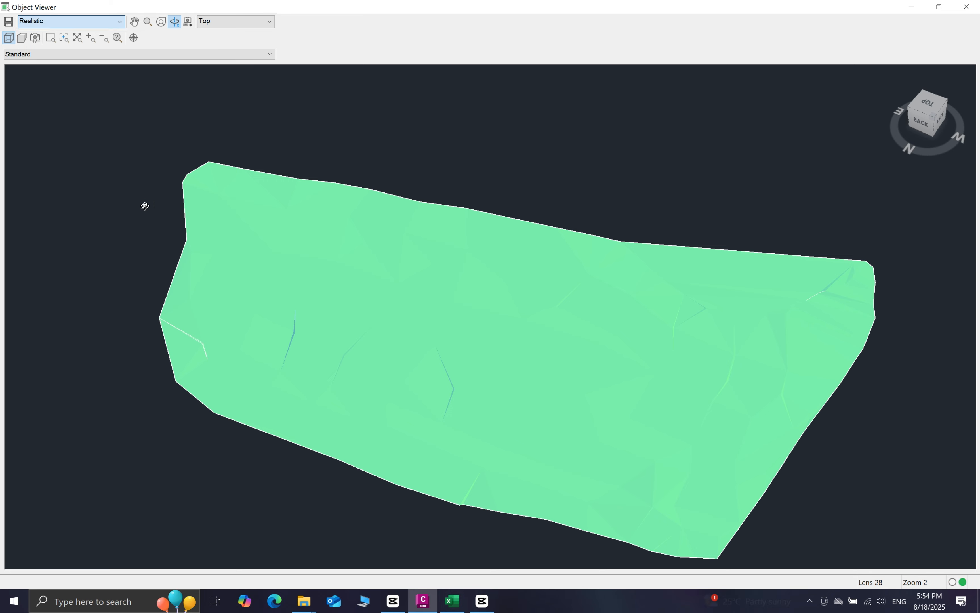
pyautogui.moveTo(424, 416); pyautogui.dragTo(315, 325)
pyautogui.moveTo(480, 277); pyautogui.dragTo(412, 165)
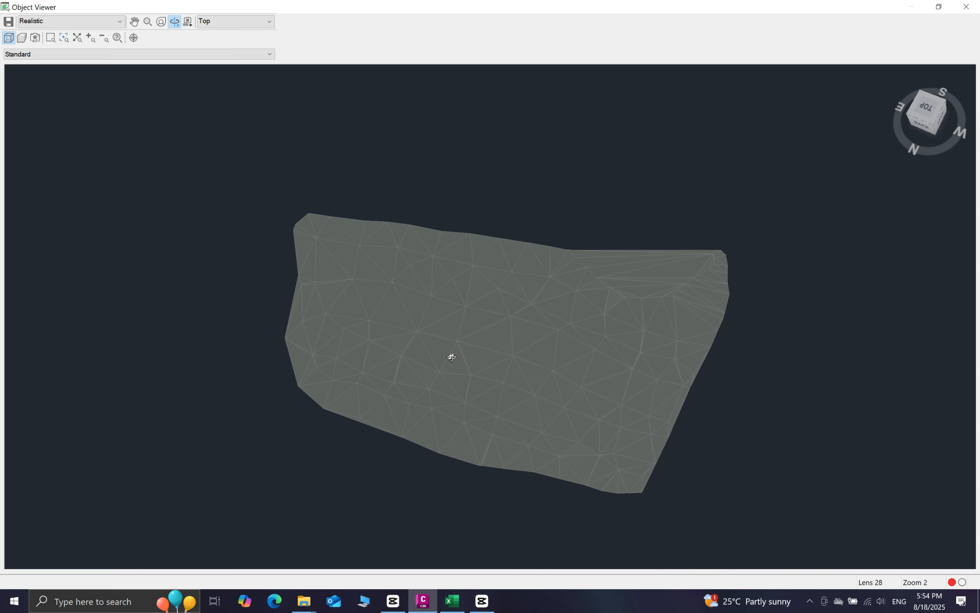
pyautogui.moveTo(464, 355); pyautogui.dragTo(454, 315, button='middle')
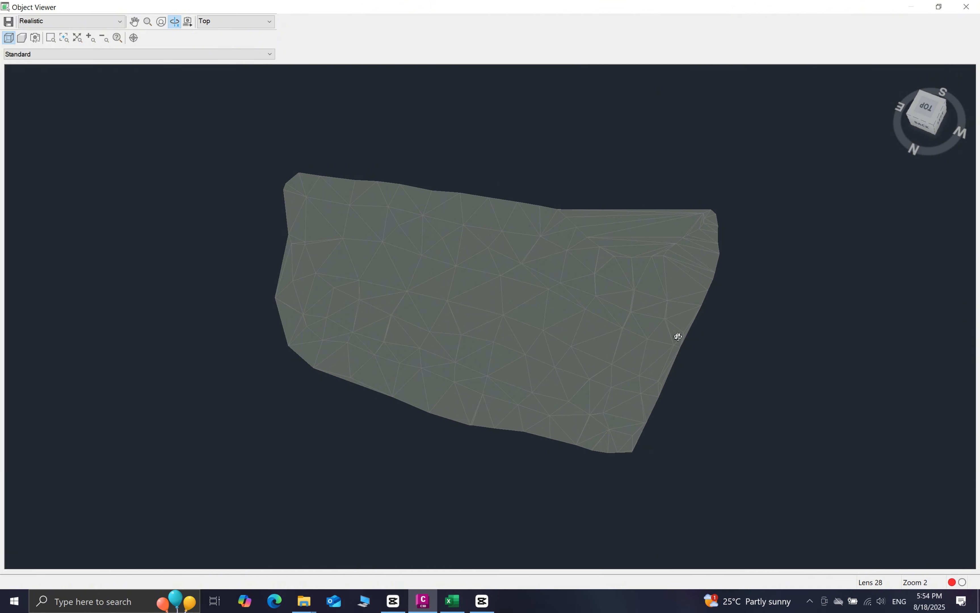
pyautogui.click(966, 7)
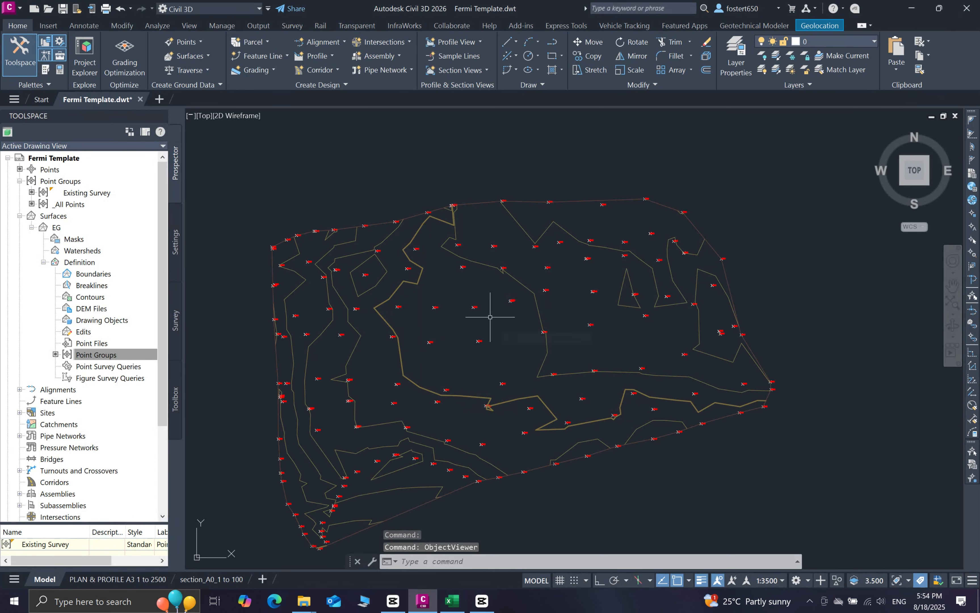
pyautogui.moveTo(490, 317)
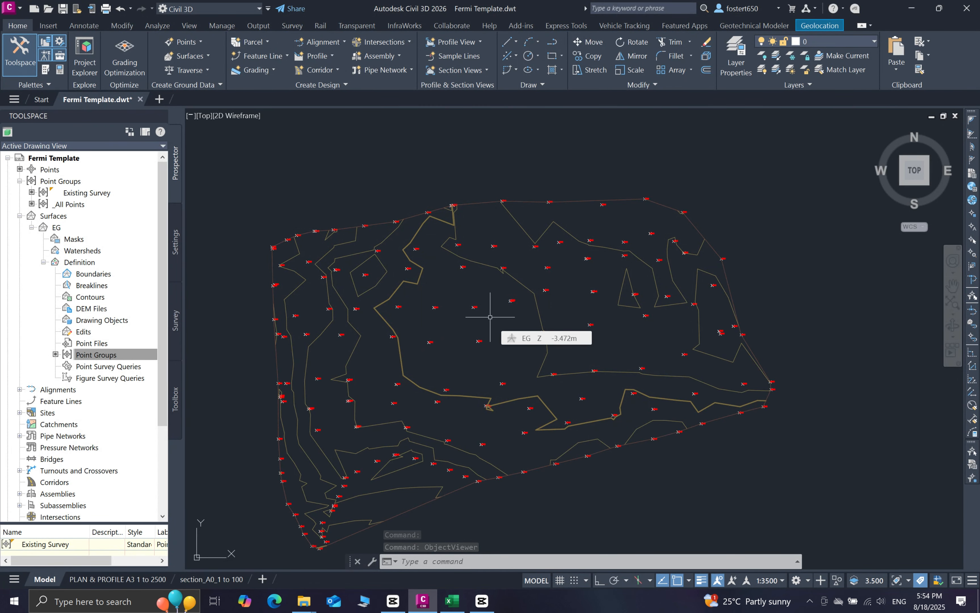